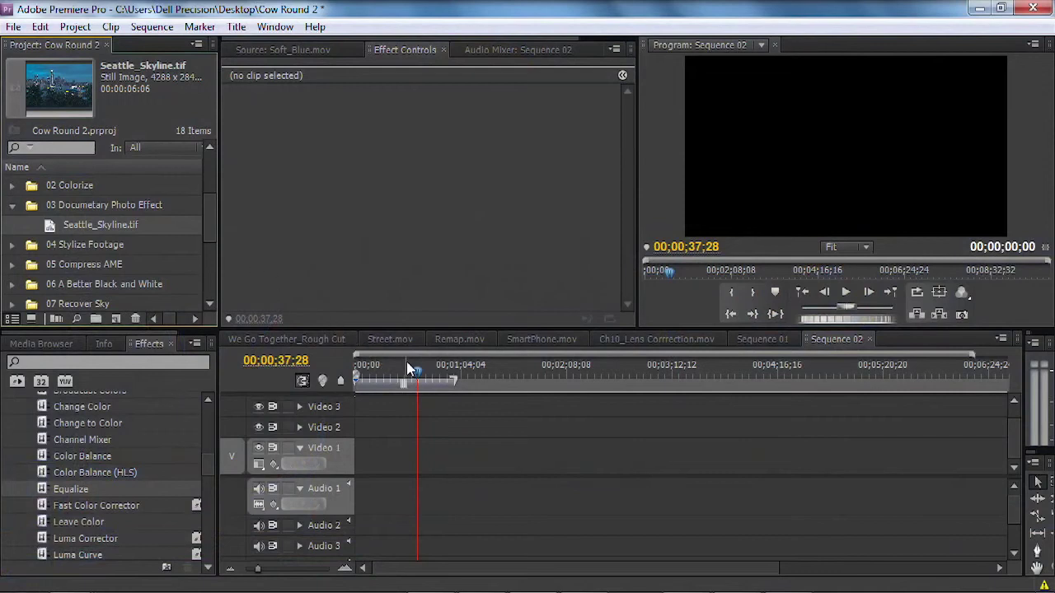
- Add the Seattle_Skyline still to Video 1 and zoom the timeline in on it
click(403, 372)
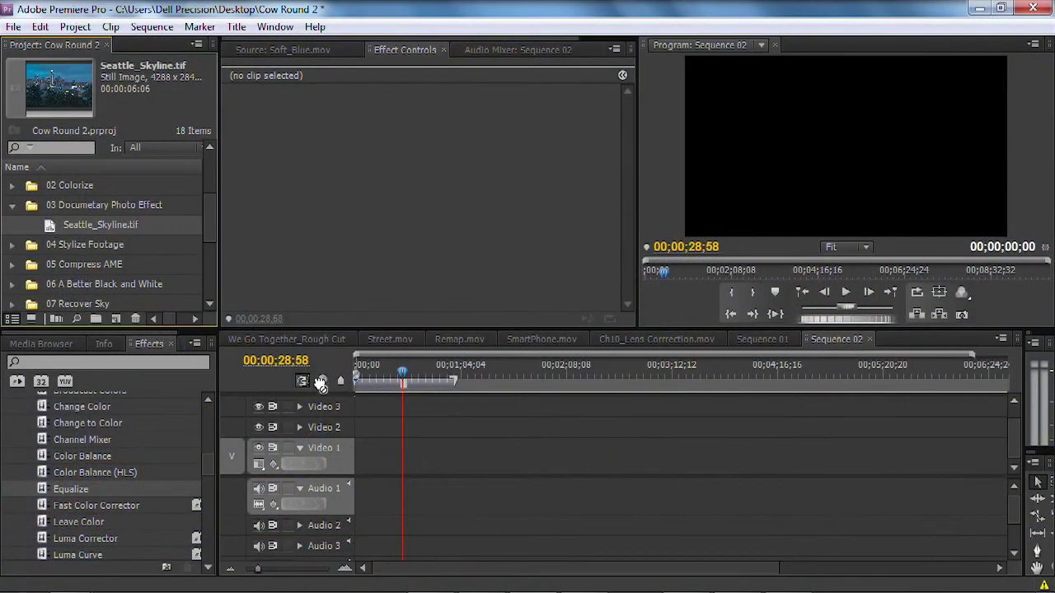
drag(320, 385, 377, 460)
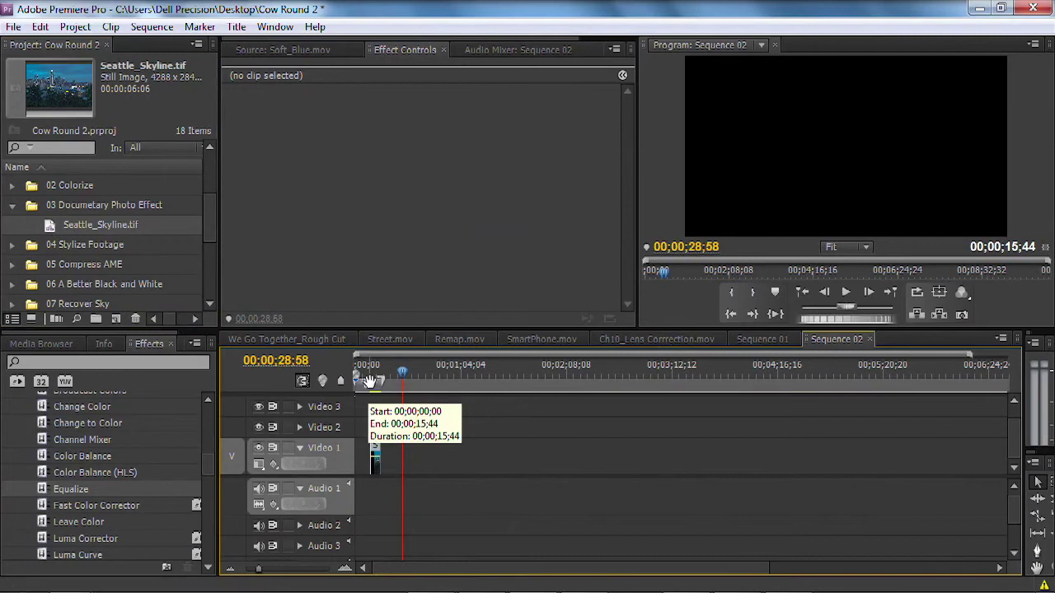
drag(370, 381, 376, 378)
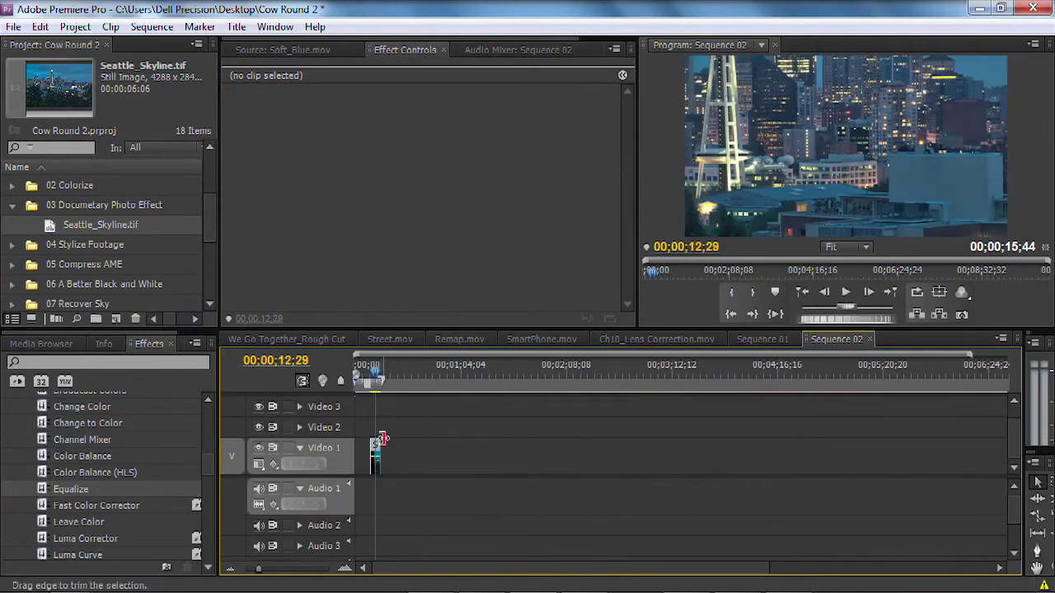
click(350, 569)
click(351, 568)
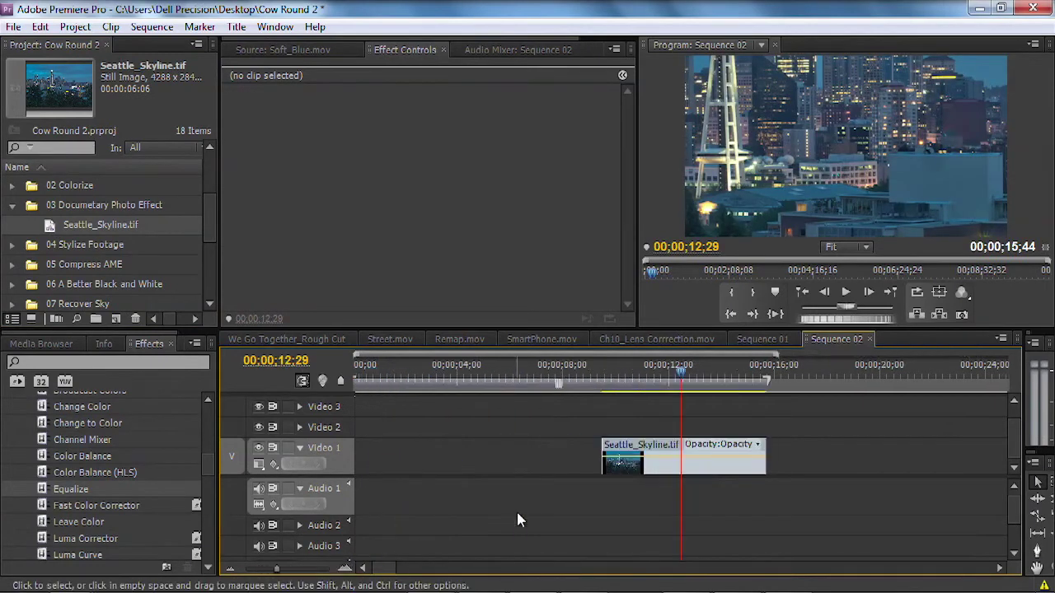
- Move the skyline clip to 00:00, extend it to about 12 seconds, and load it as source
drag(644, 468, 491, 466)
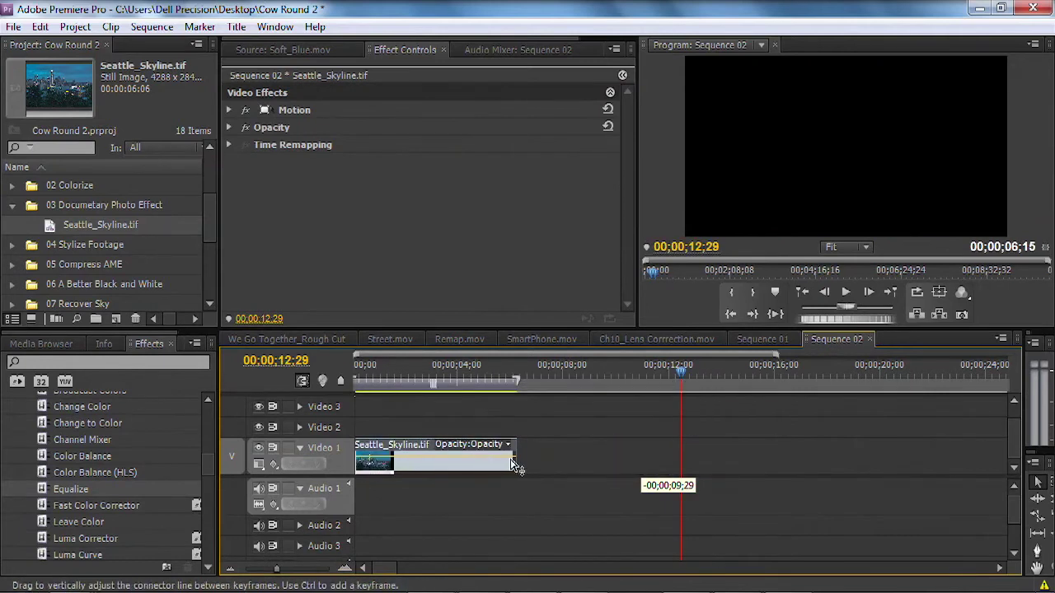
drag(516, 467, 669, 468)
drag(642, 370, 342, 365)
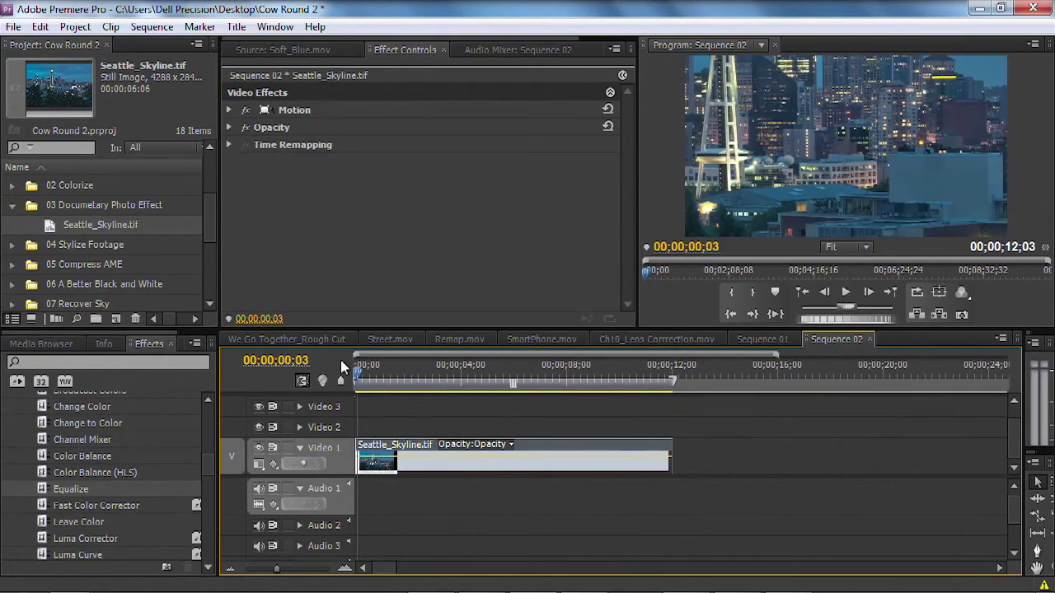
double_click(51, 231)
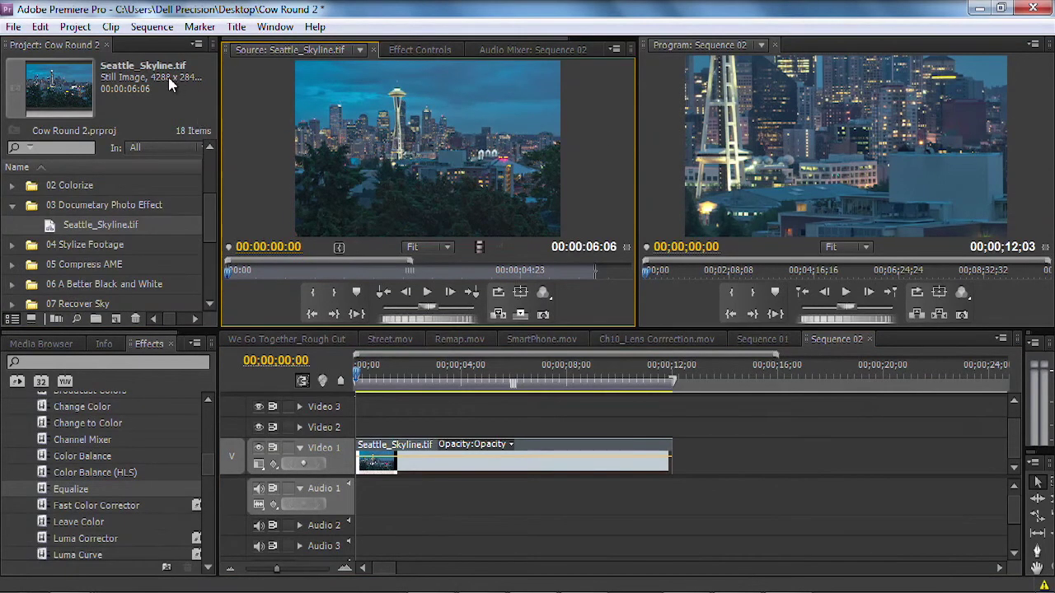
- Widen the Project panel by dragging its divider
drag(219, 78, 231, 79)
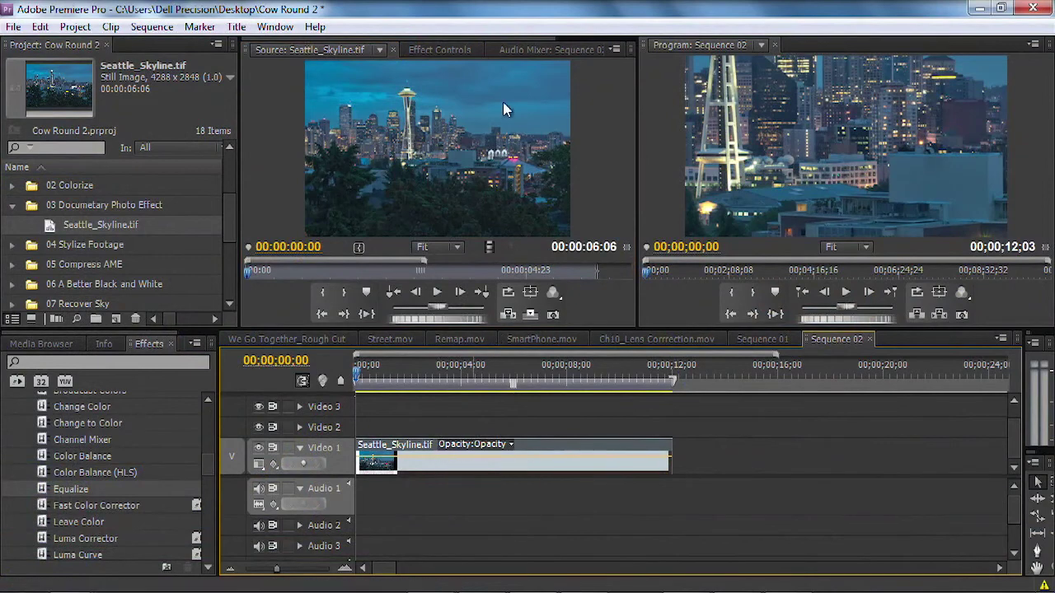
- In Effect Controls > Motion, set Position to 1025.0, 1190.0 to frame the Space Needle
click(441, 49)
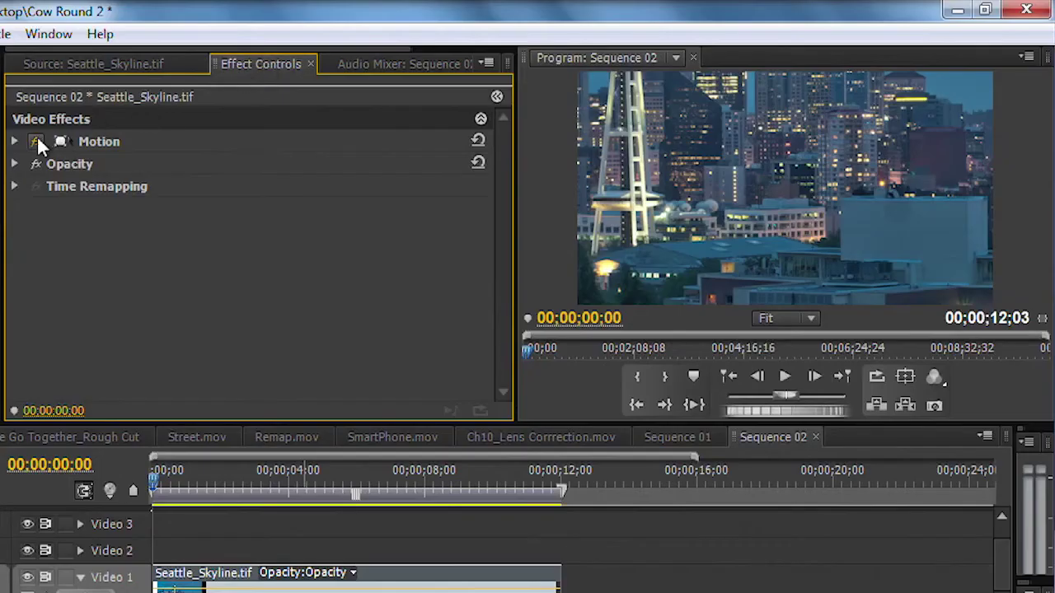
click(15, 142)
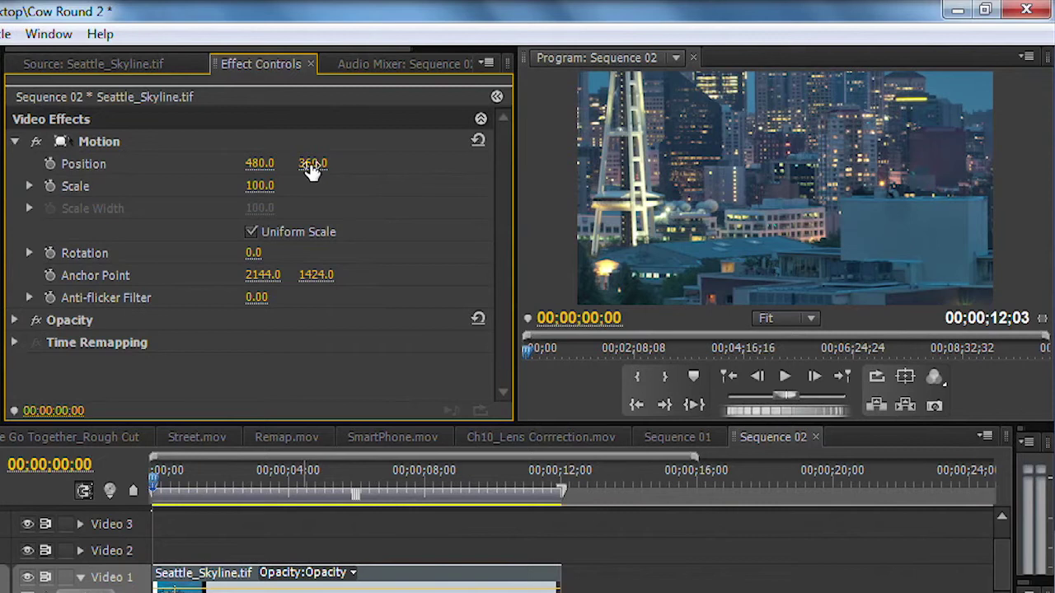
drag(312, 163, 873, 163)
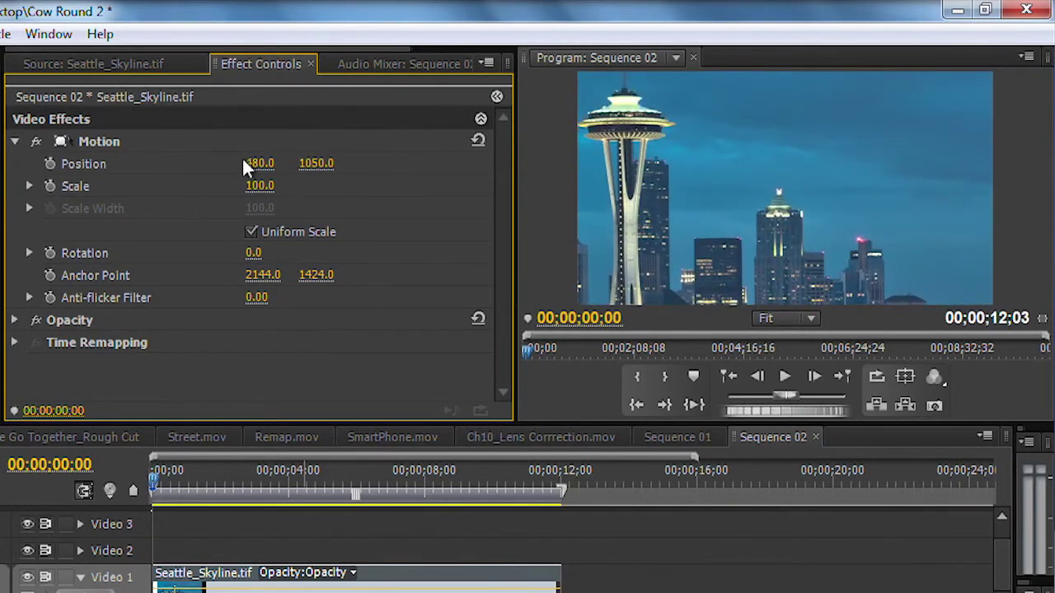
drag(260, 163, 581, 163)
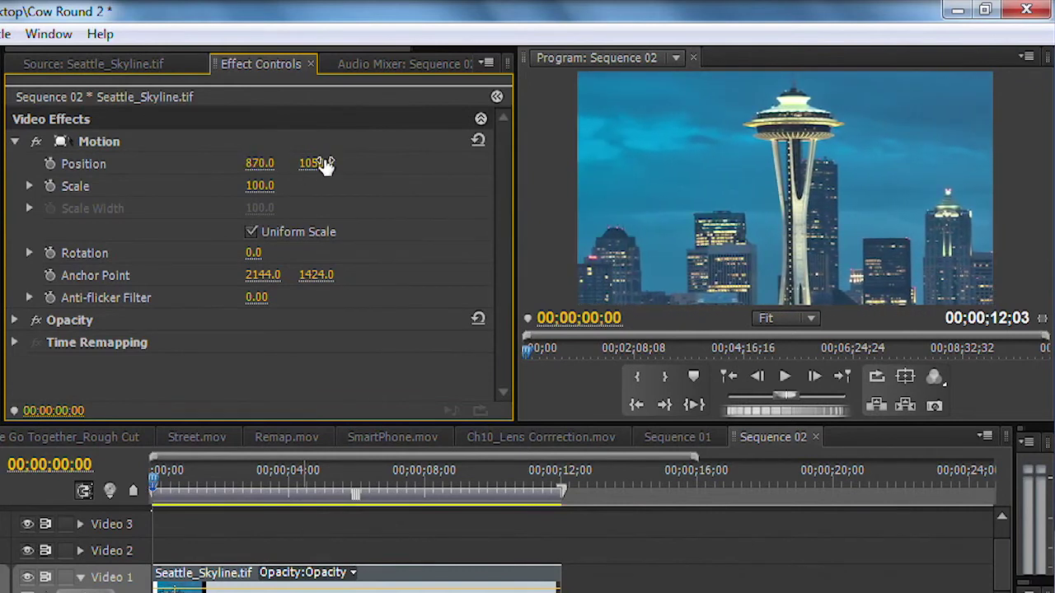
drag(326, 163, 441, 163)
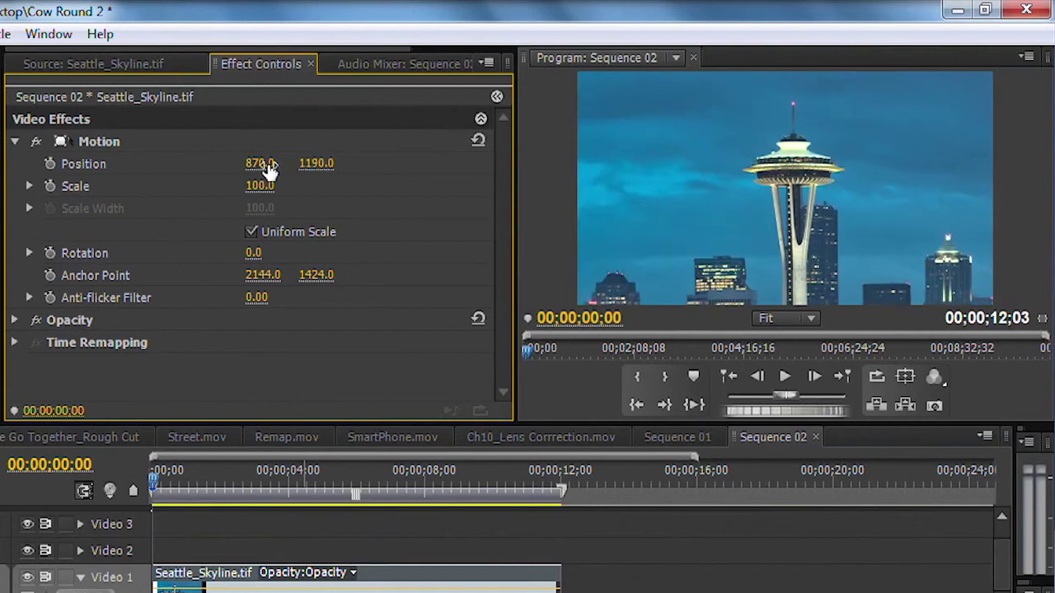
drag(267, 164, 394, 164)
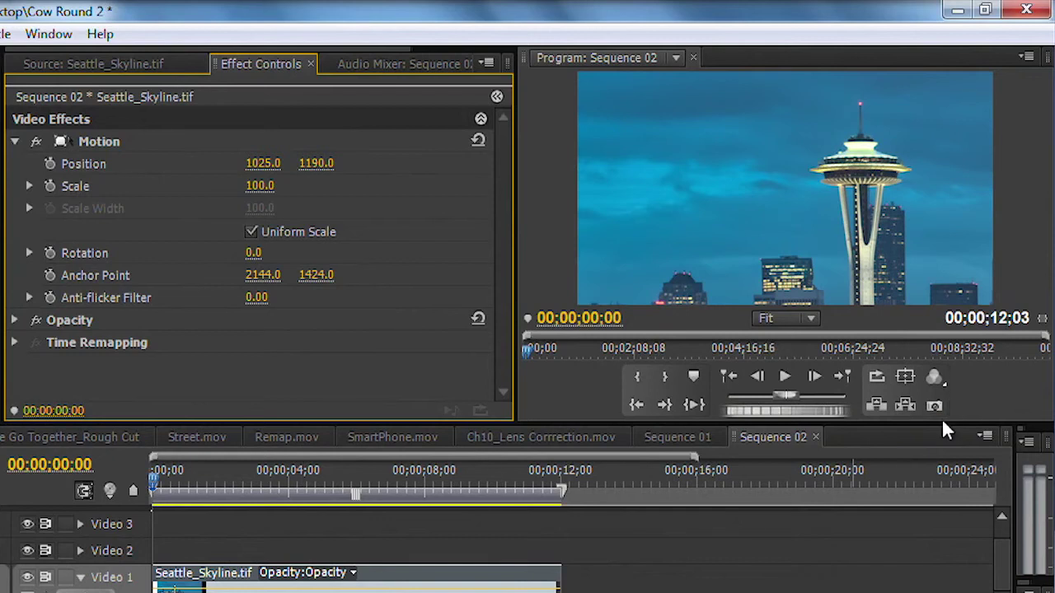
- Turn on the Safe Margins guides in the Program monitor
click(908, 376)
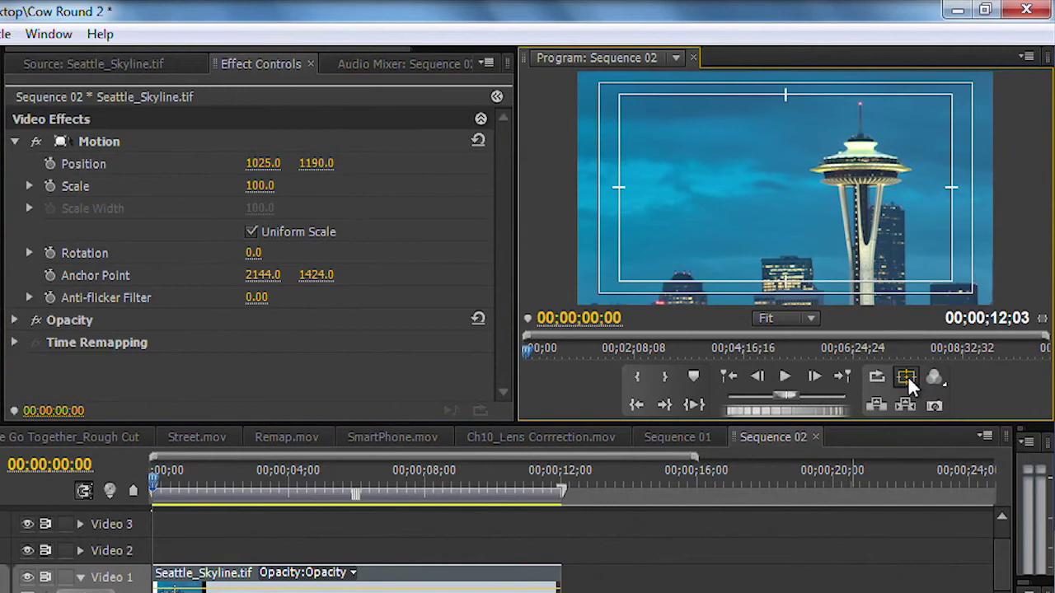
click(907, 376)
click(908, 376)
click(907, 375)
click(907, 376)
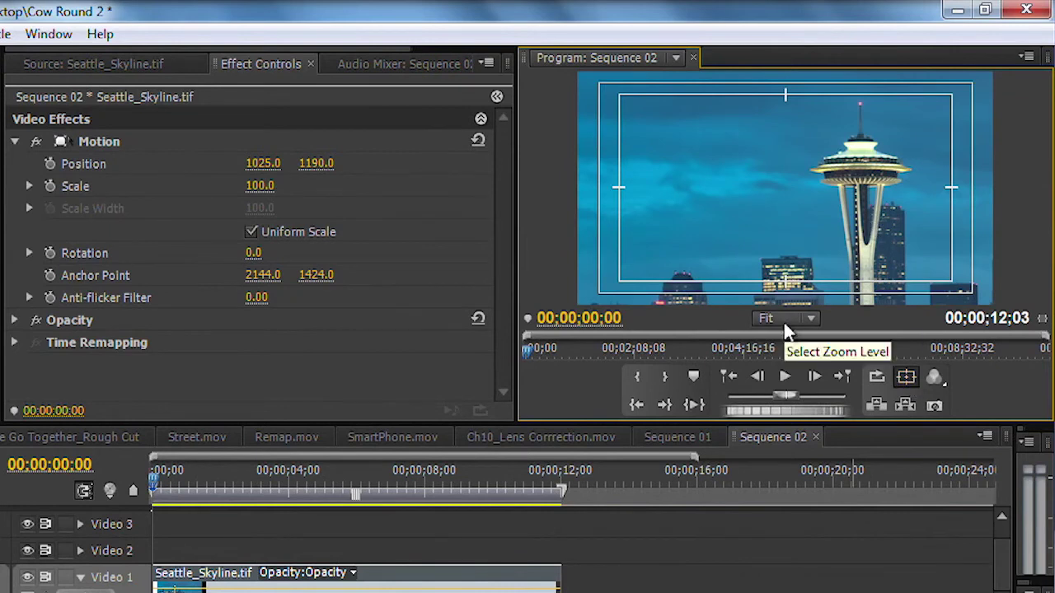
- Shrink the skyline to 90.1% scale and raise Position Y to 1068.0
click(241, 187)
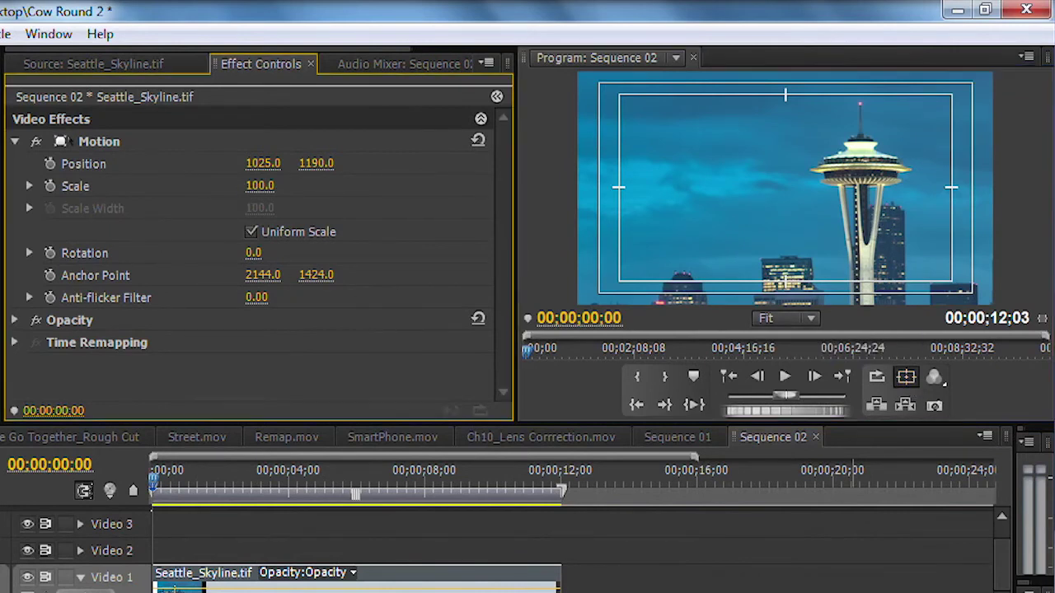
click(263, 186)
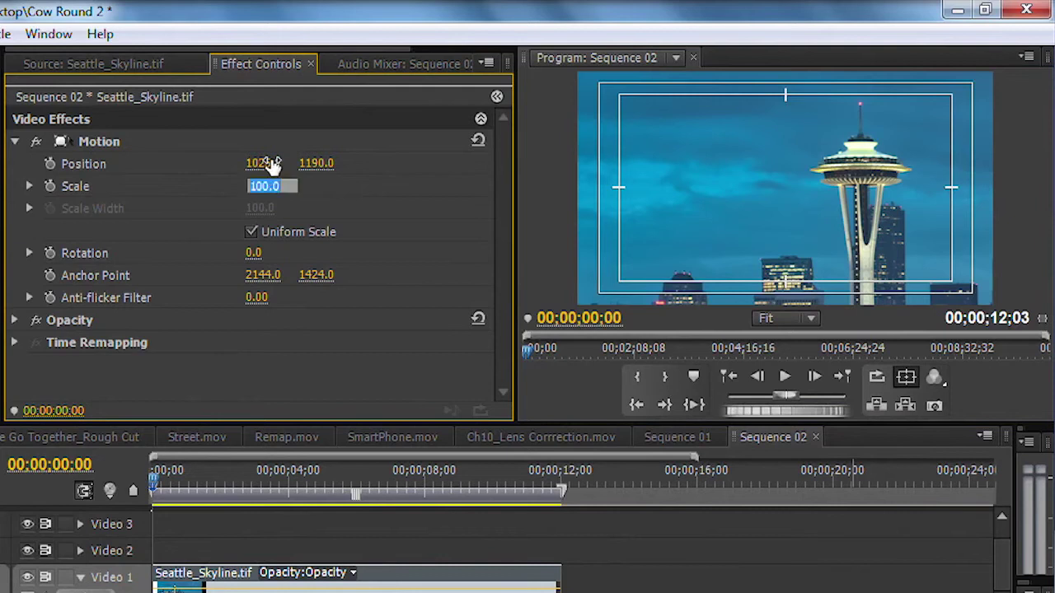
click(27, 183)
click(28, 184)
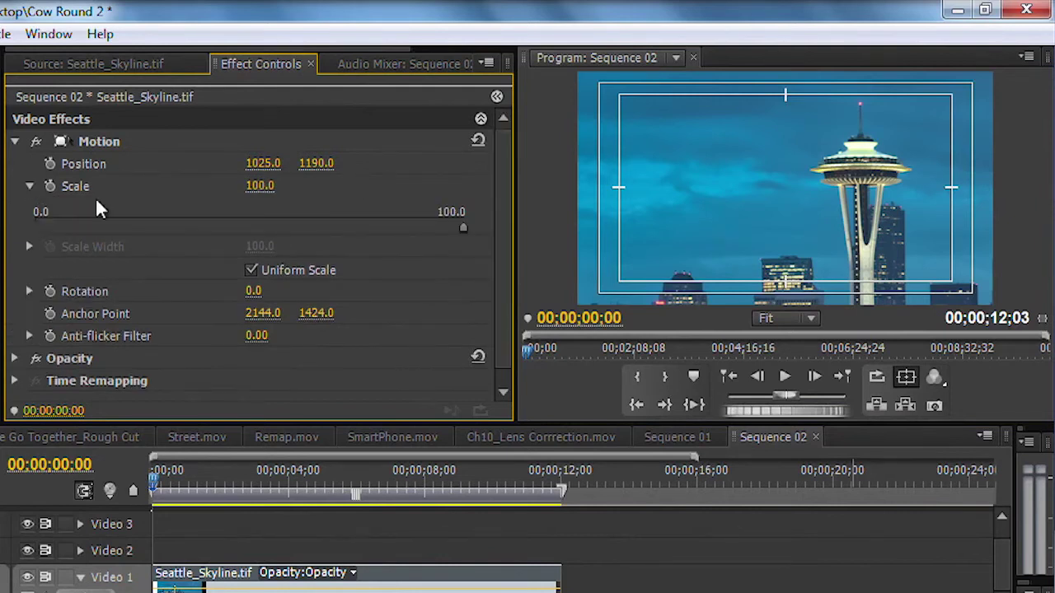
drag(460, 233, 421, 229)
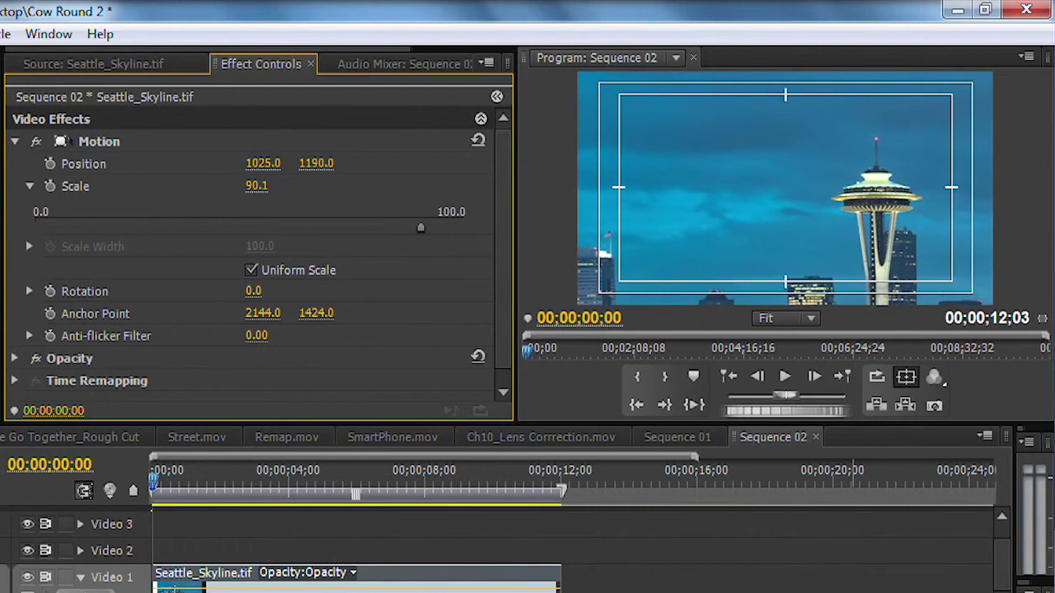
drag(315, 163, 192, 163)
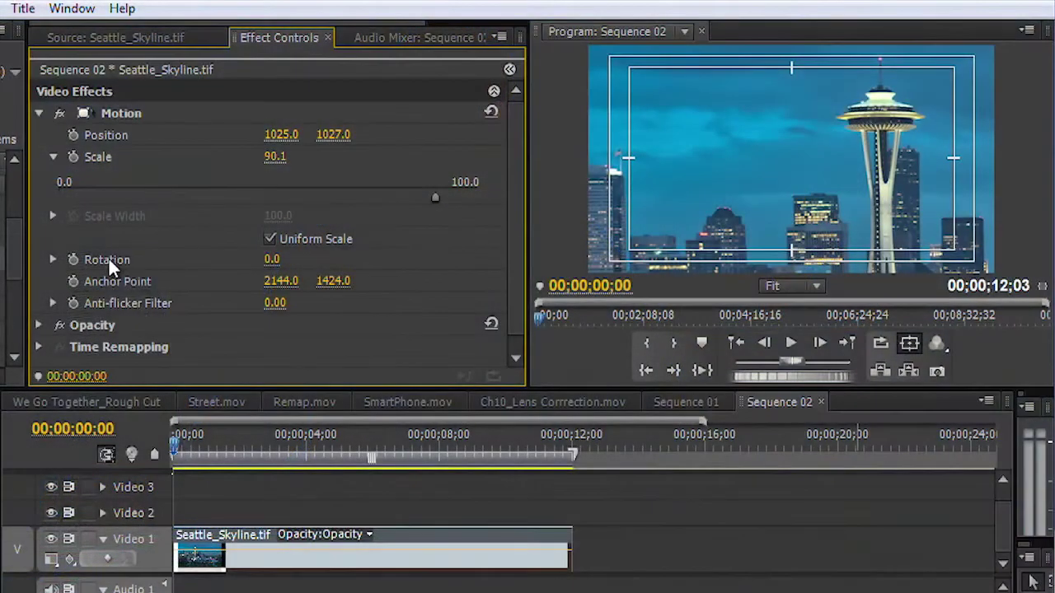
- Turn on keyframing for Scale at 00;00;00;00
click(72, 156)
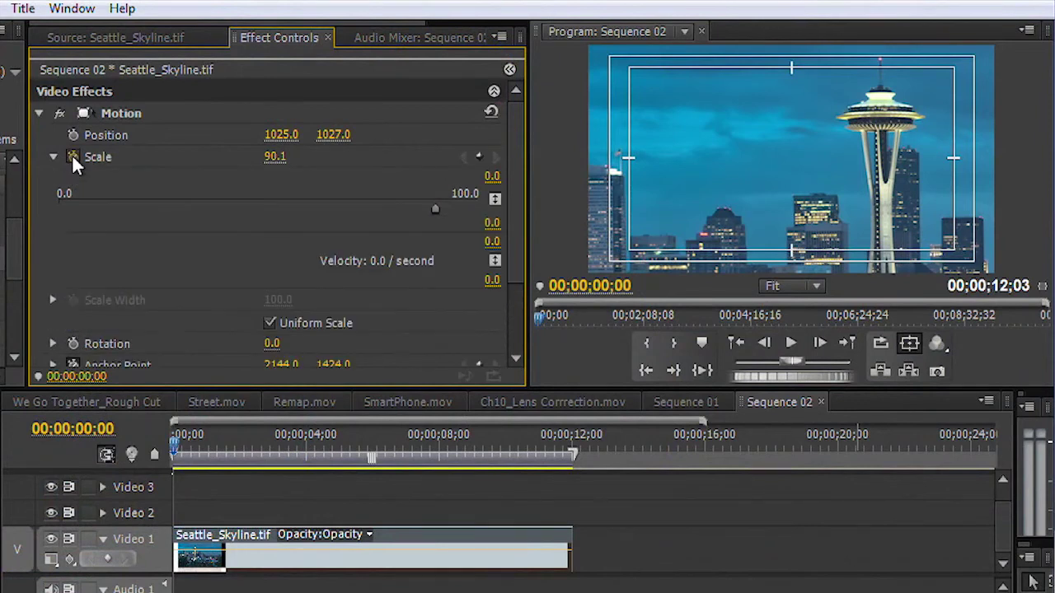
- At 00;00;10;59, lower Scale and set Anchor Point to 2649.0, 1999.0 for the end framing
drag(190, 446, 542, 455)
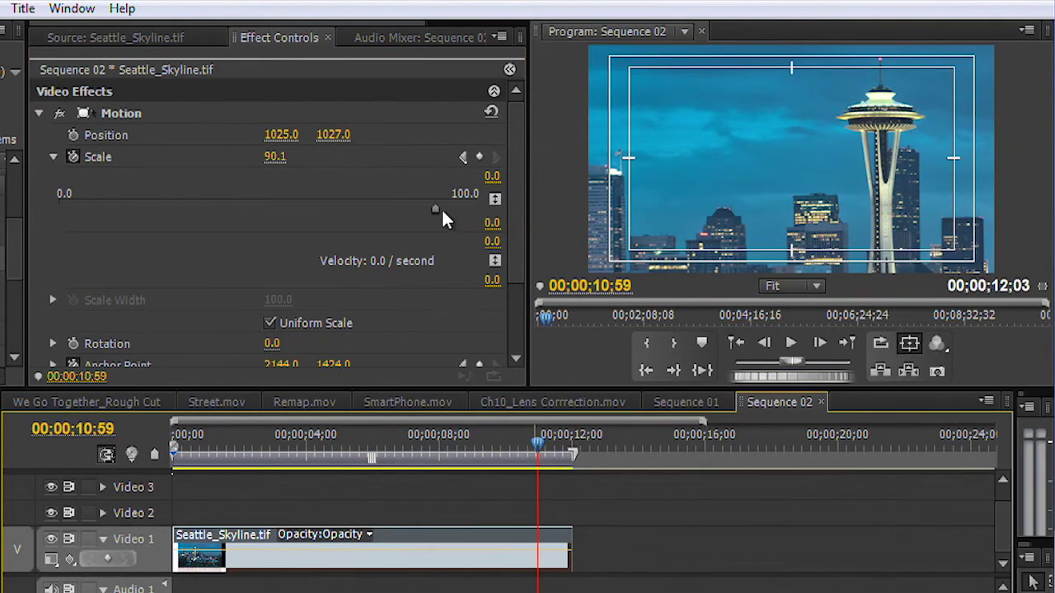
drag(434, 212, 308, 229)
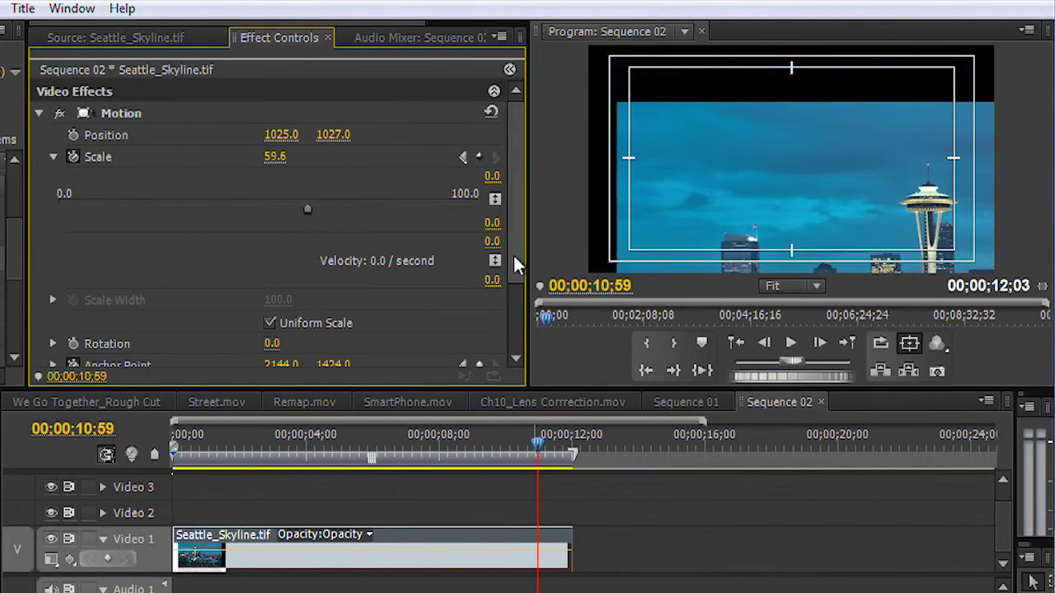
drag(513, 261, 516, 327)
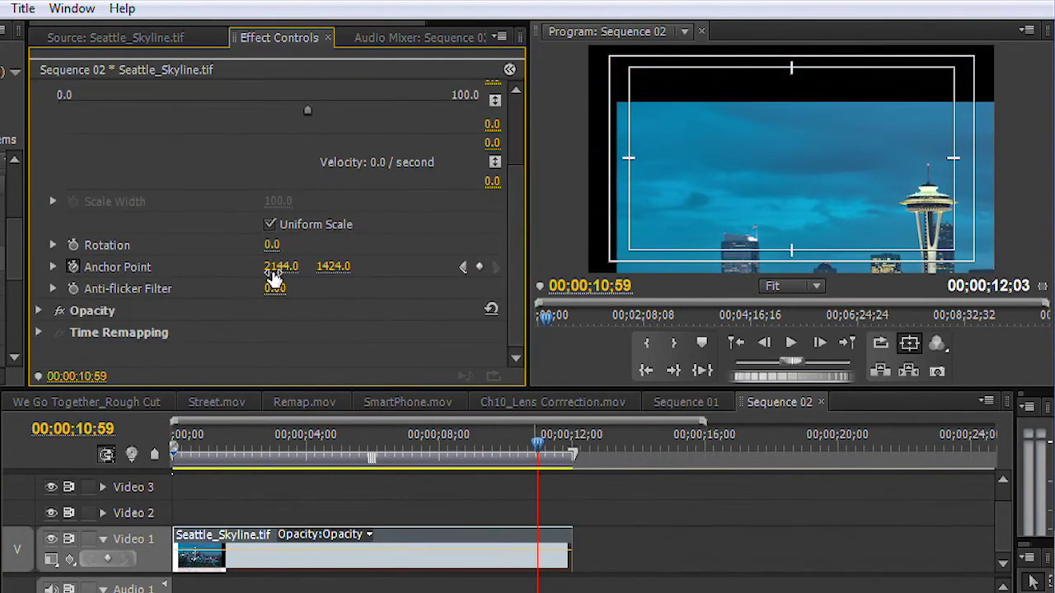
drag(280, 266, 403, 267)
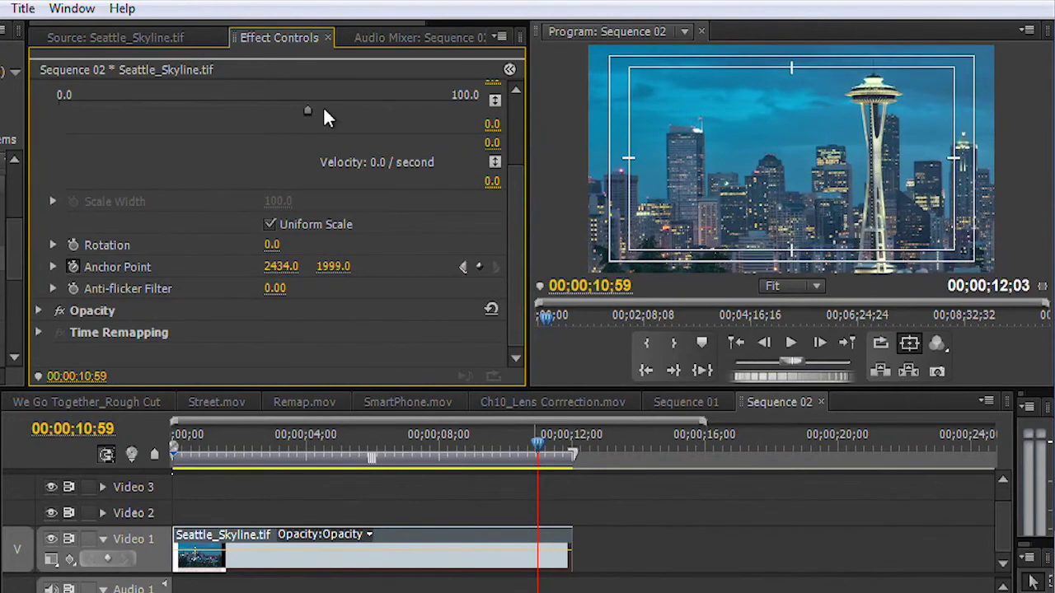
drag(309, 108, 281, 109)
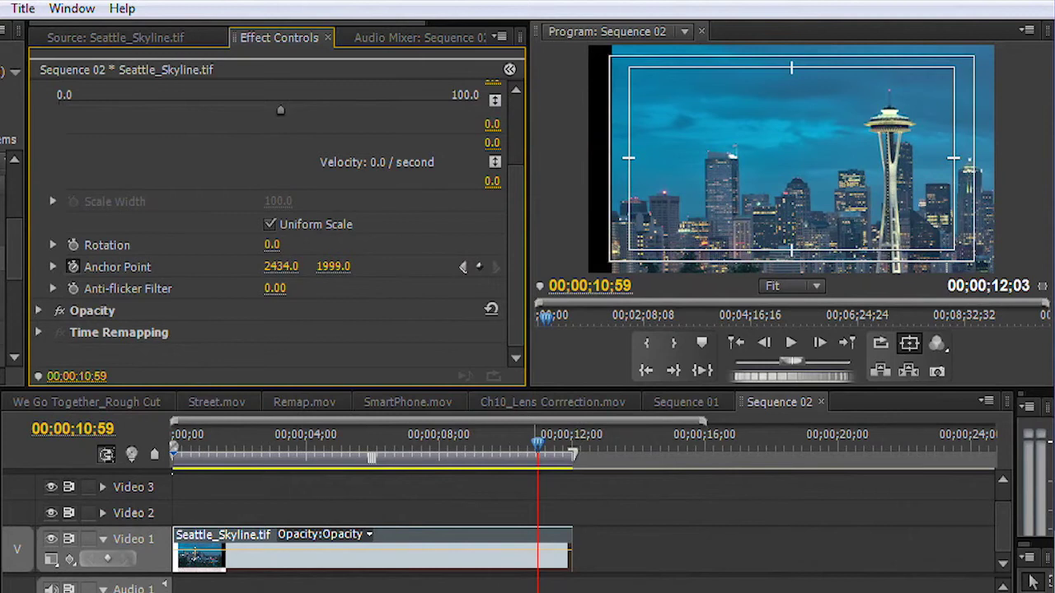
drag(281, 267, 298, 267)
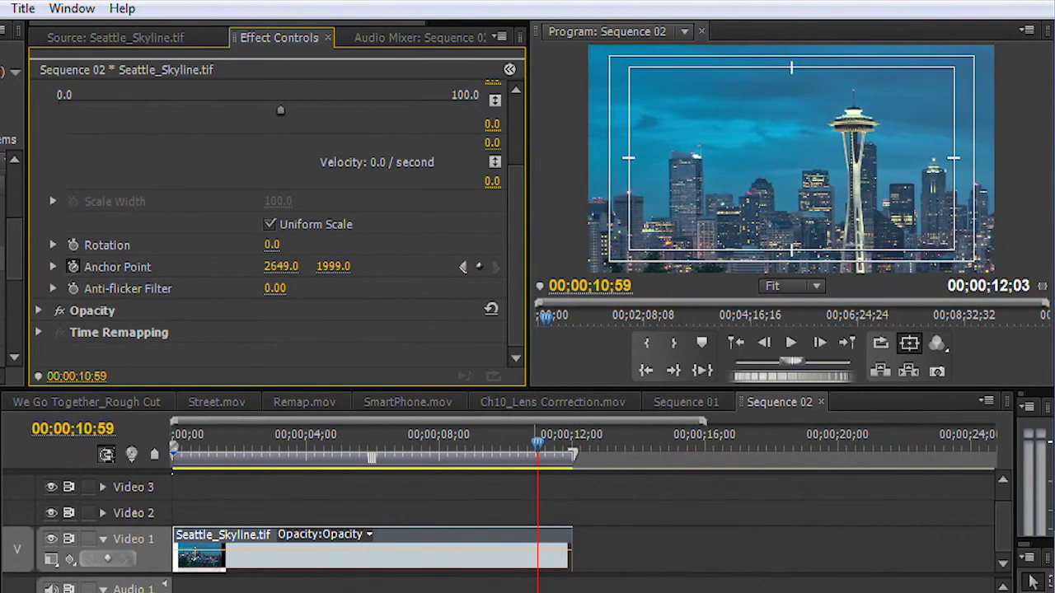
- Raise Anchor Point Y to 2106 and preview the pan from the sequence start
drag(333, 267, 341, 267)
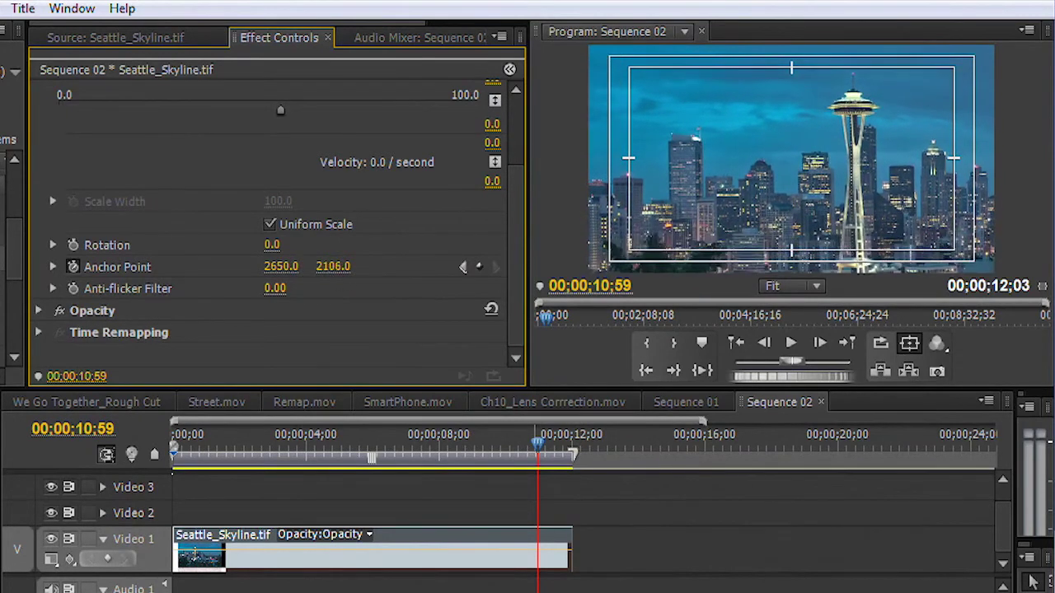
drag(288, 434, 85, 436)
key(space)
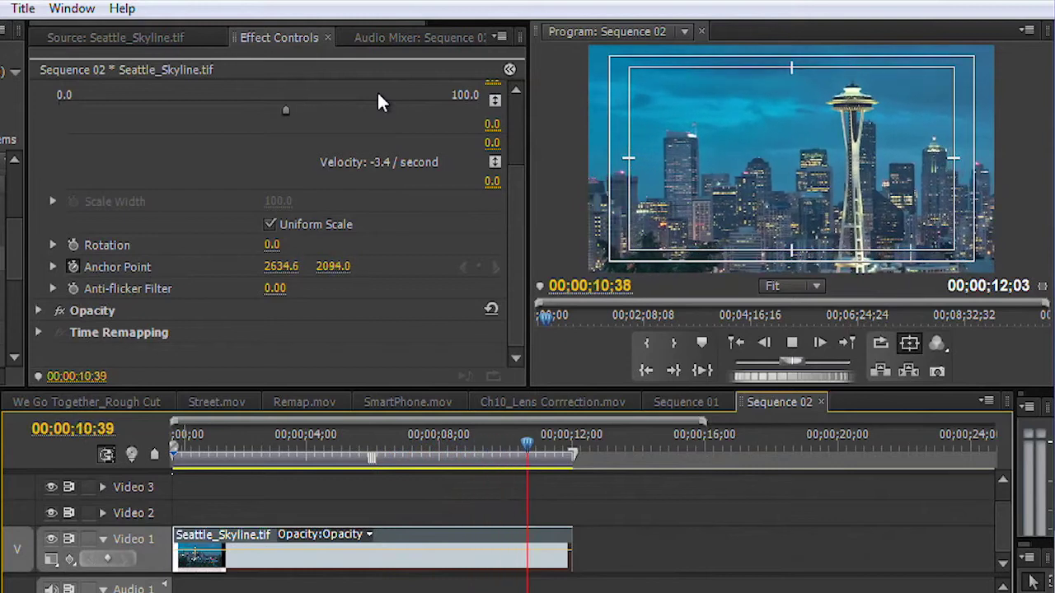
key(space)
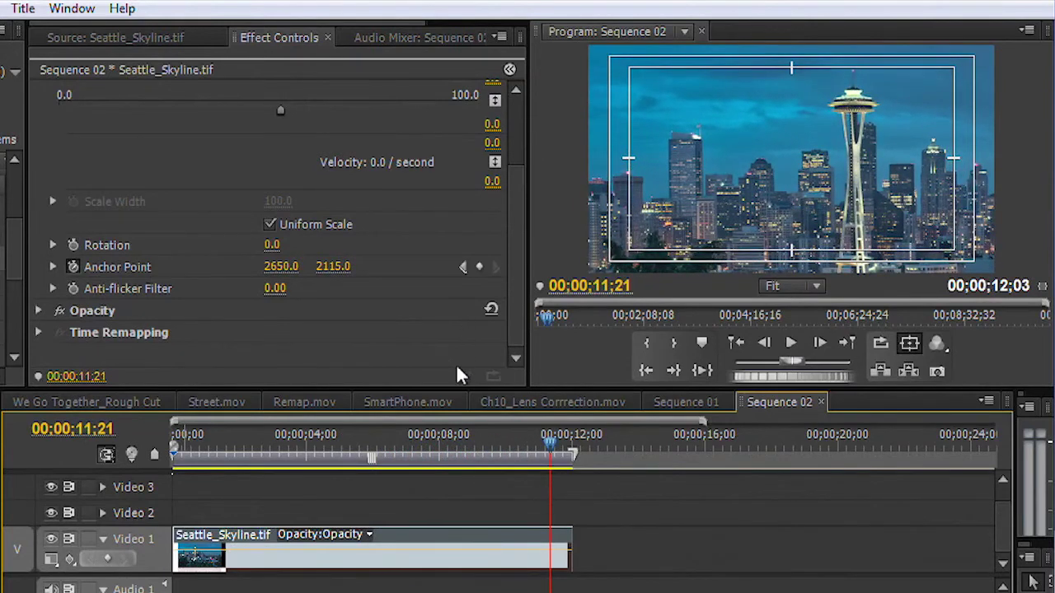
click(370, 536)
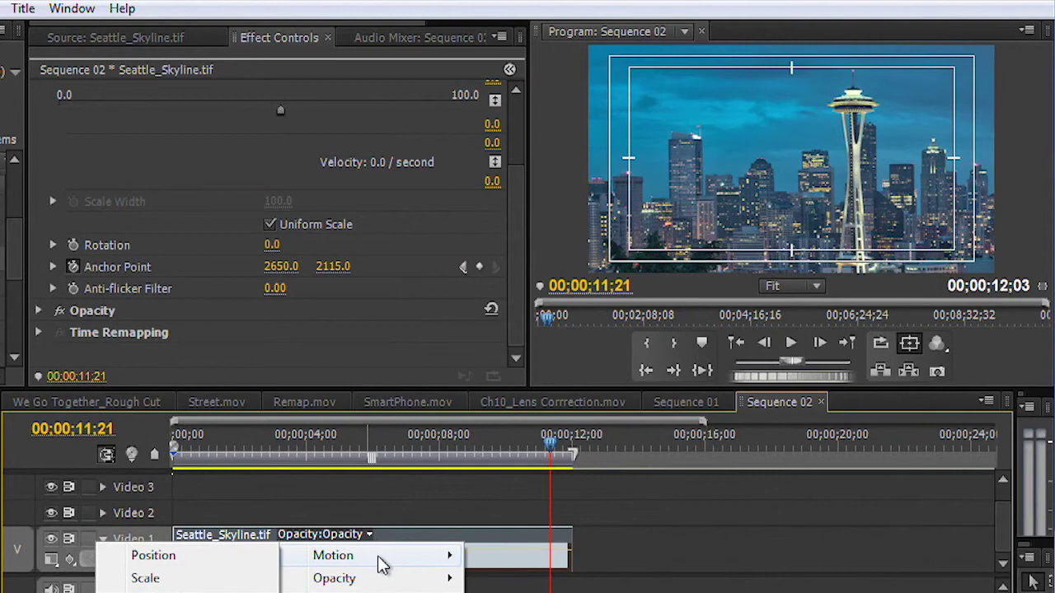
- Show Motion > Scale keyframes on the clip and give the last Scale keyframe Auto Bezier
click(234, 580)
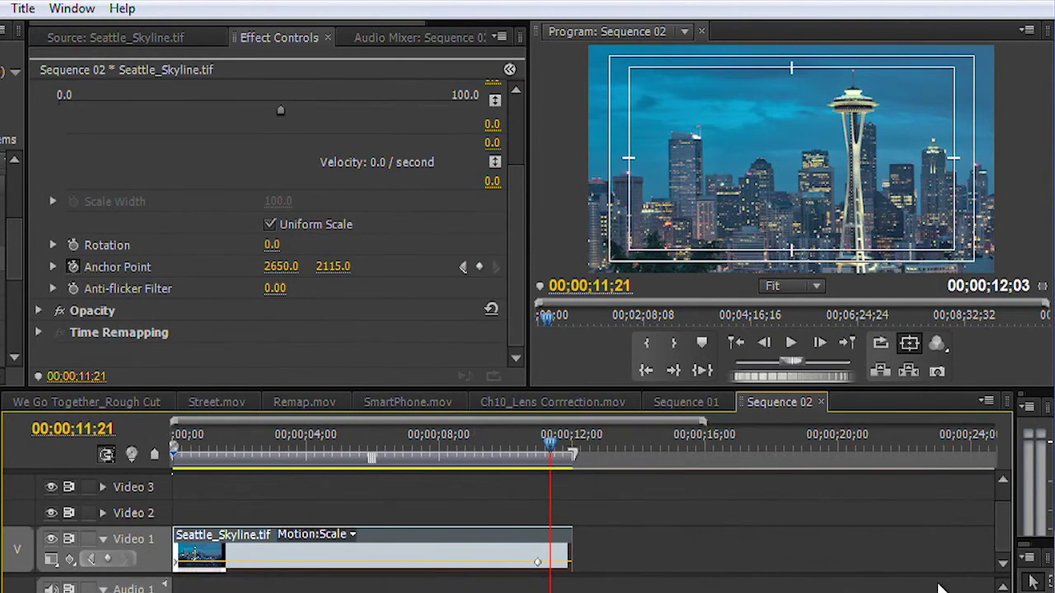
right_click(543, 567)
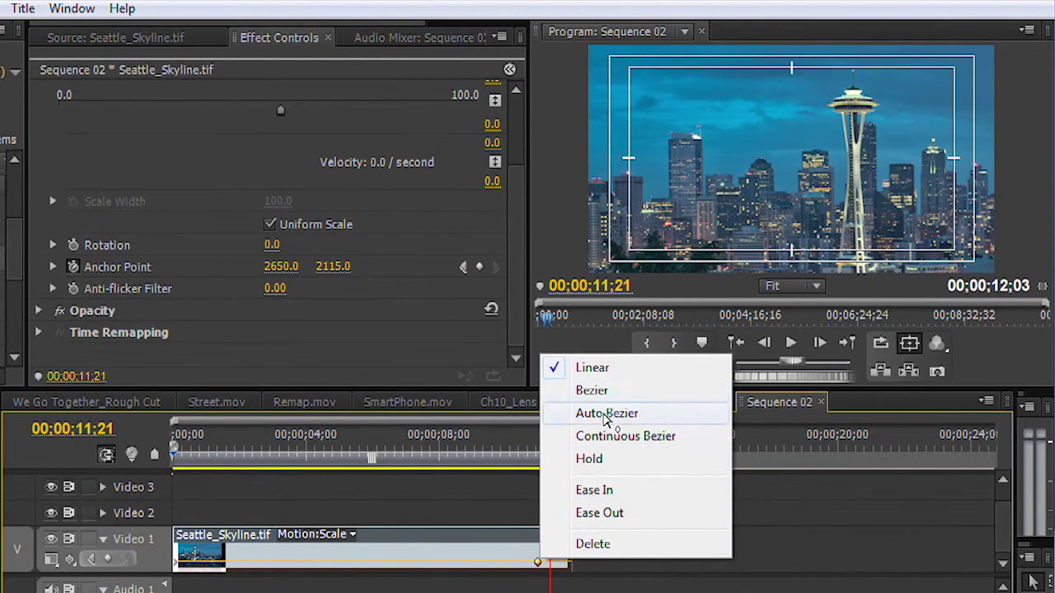
click(606, 414)
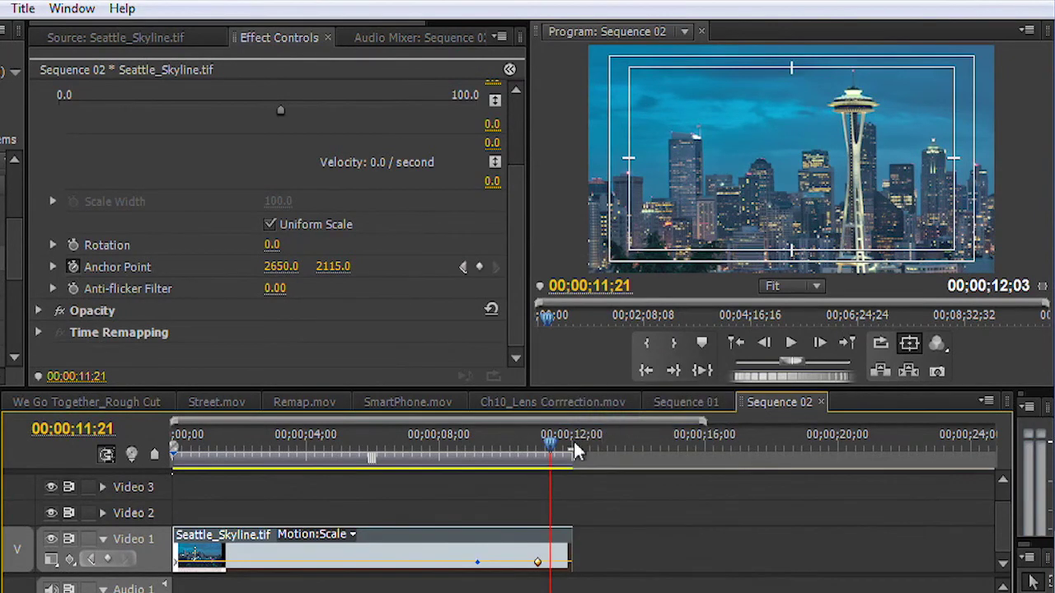
right_click(181, 568)
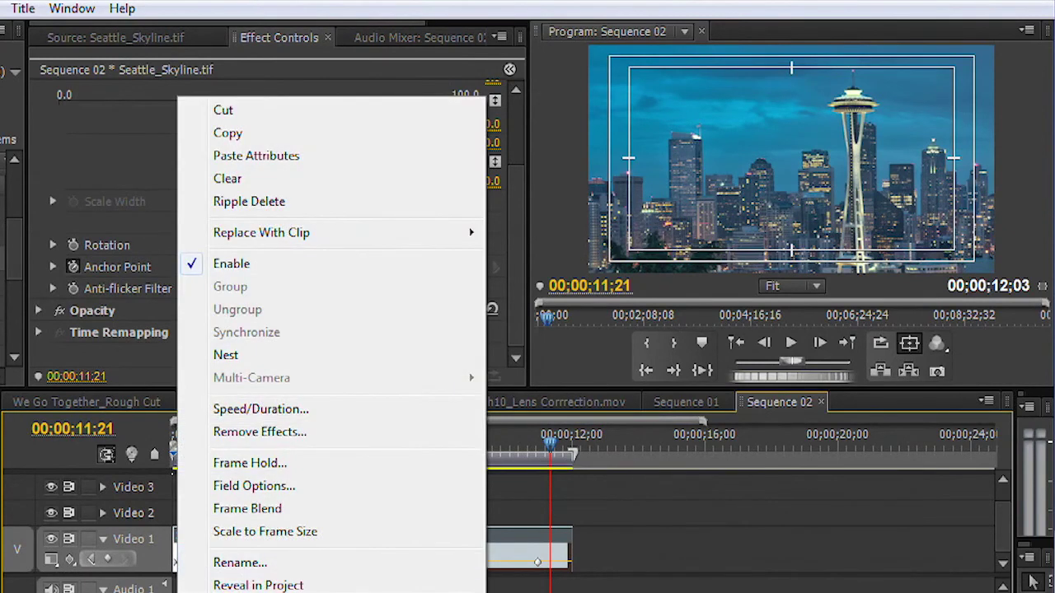
click(193, 556)
- Give the first Scale keyframe Auto Bezier easing and preview the zoom from the start
key(=)
key(=)
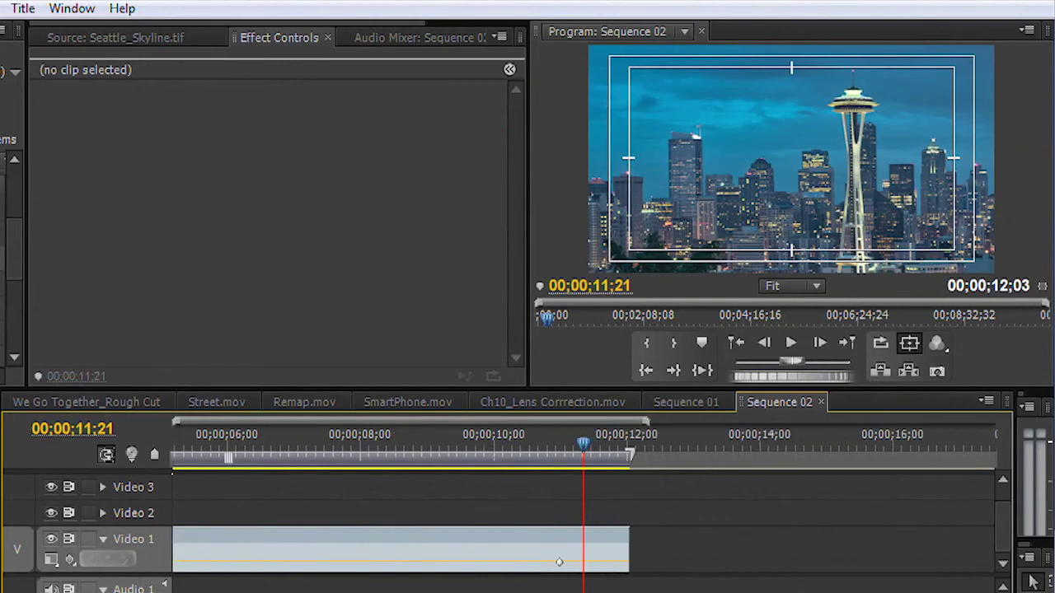
scroll(577, 511, up, 10)
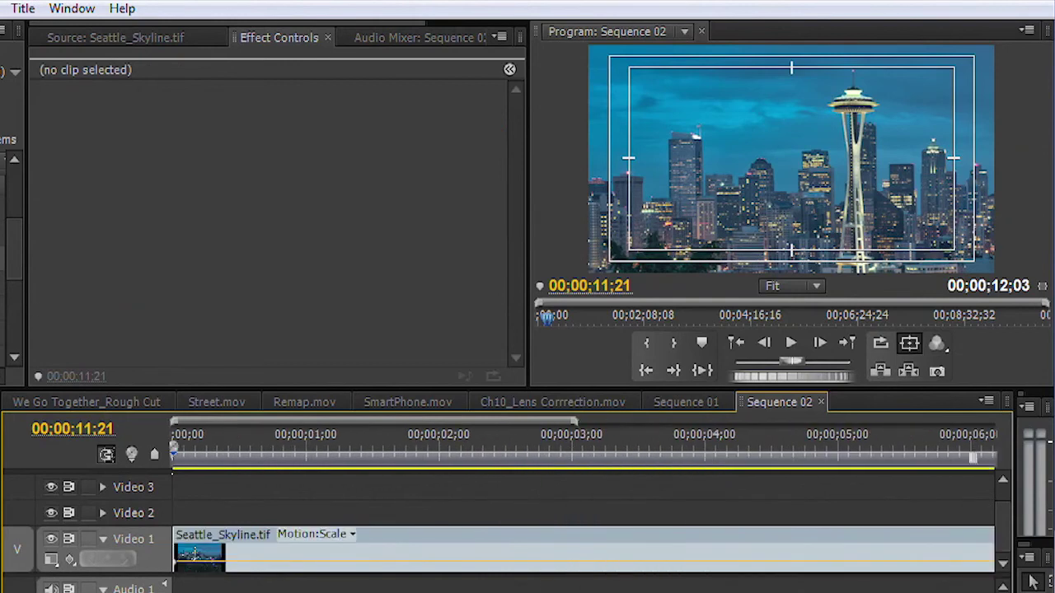
right_click(176, 568)
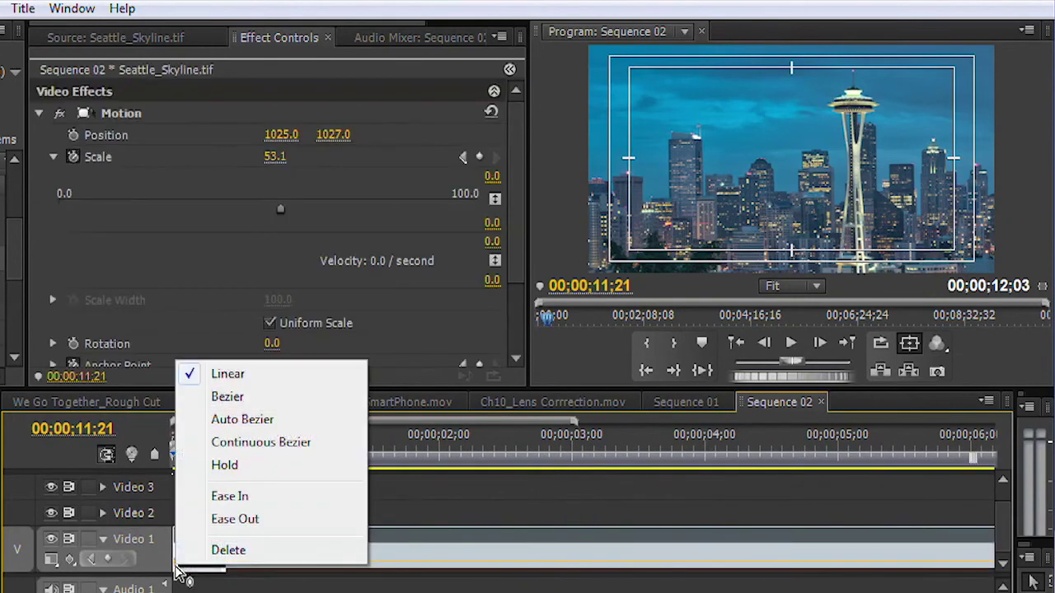
click(247, 420)
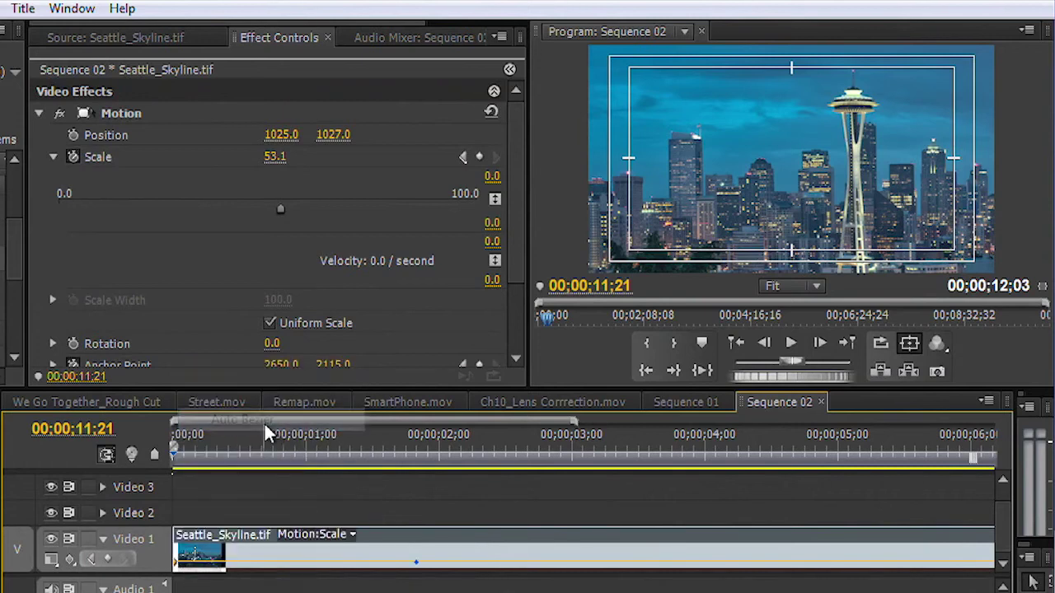
drag(219, 448, 152, 449)
key(space)
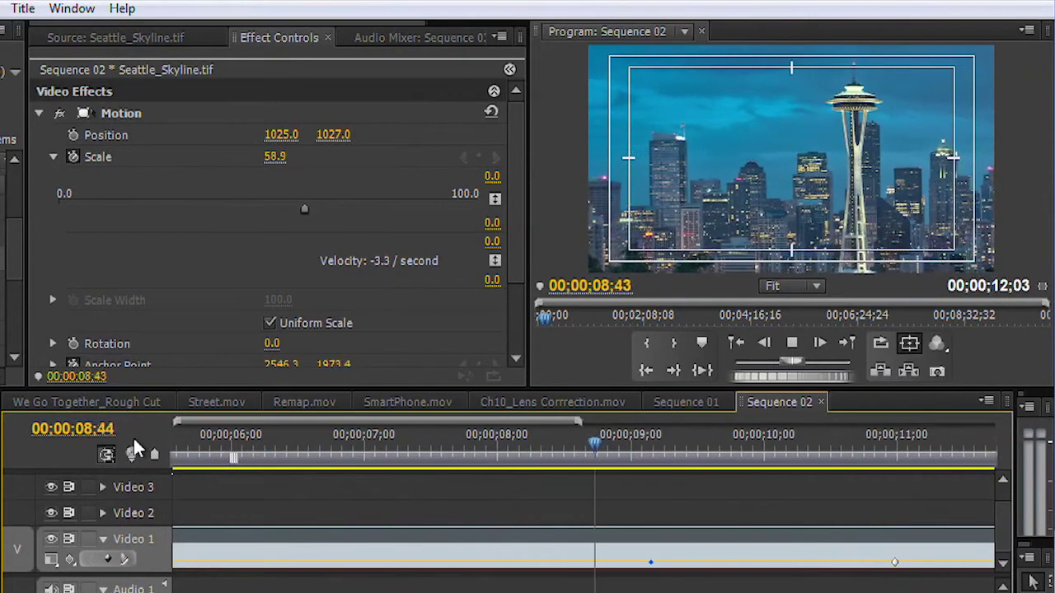
key(space)
scroll(258, 577, up, 10)
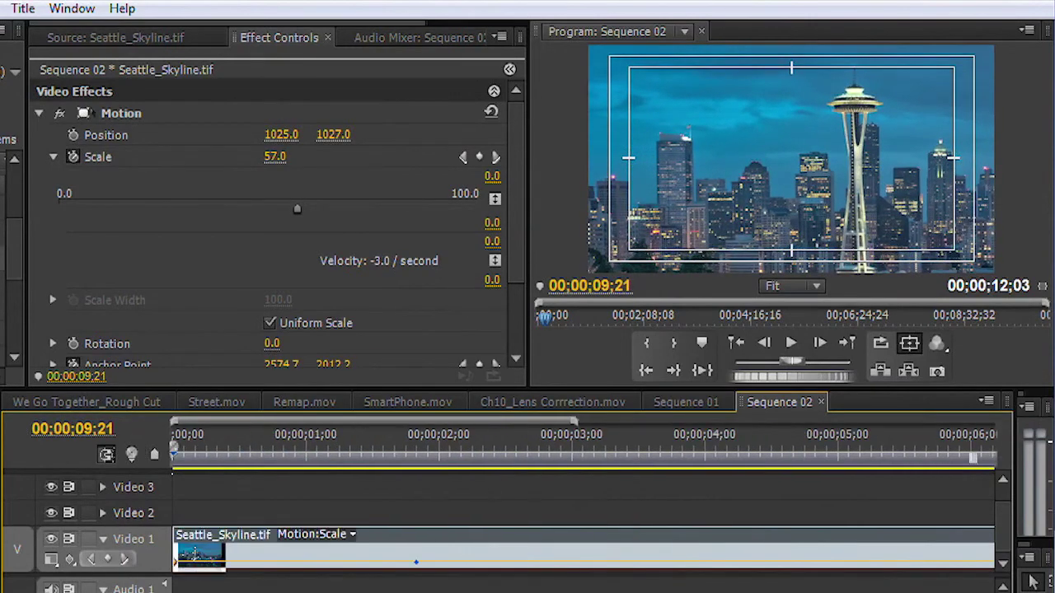
- Show Motion > Anchor Point keyframes and give the first one Auto Bezier easing
click(346, 535)
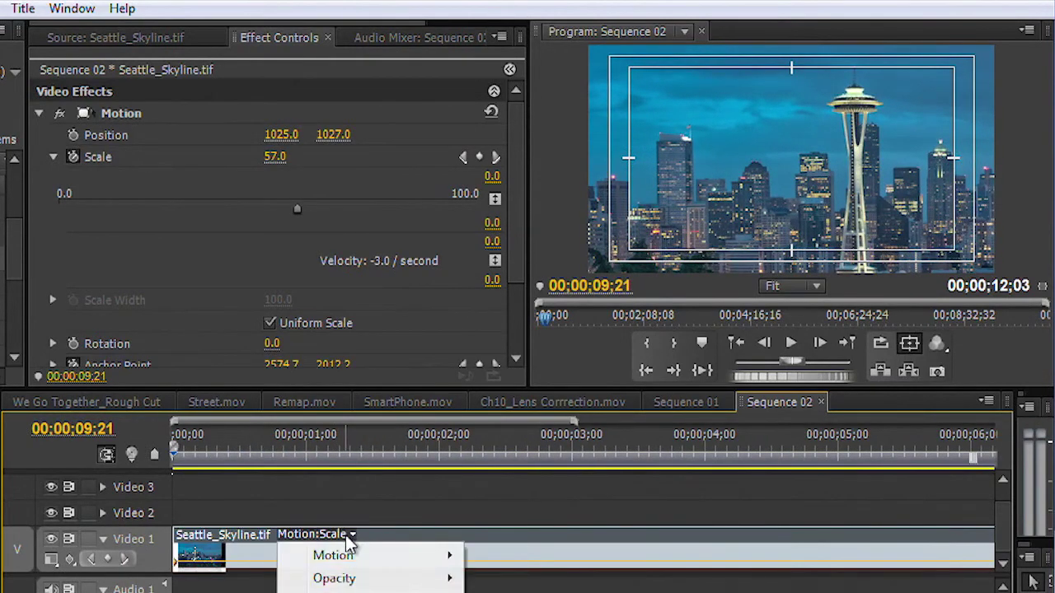
mouse_move(353, 556)
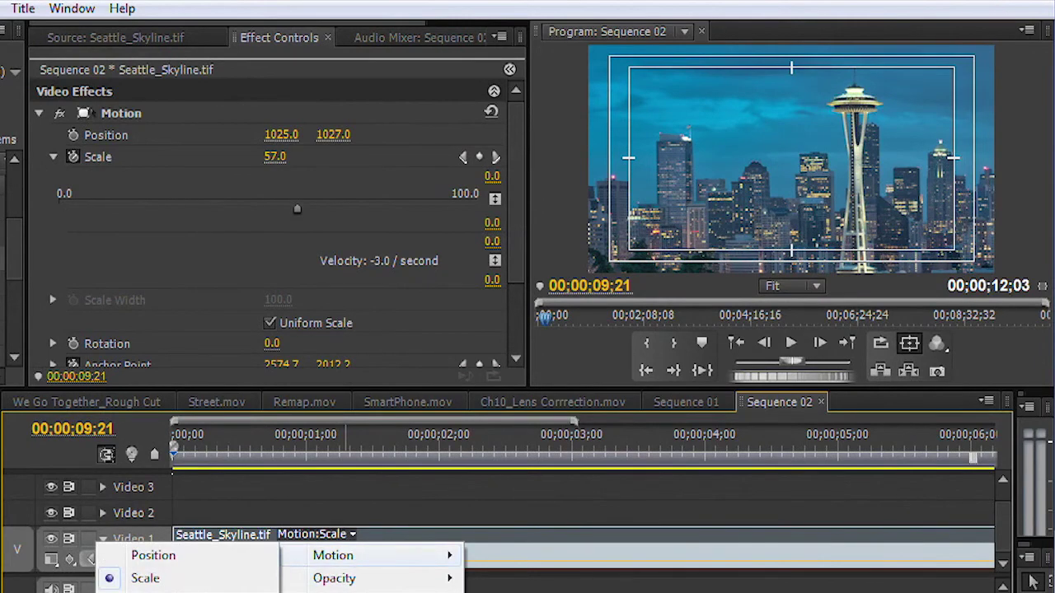
click(154, 591)
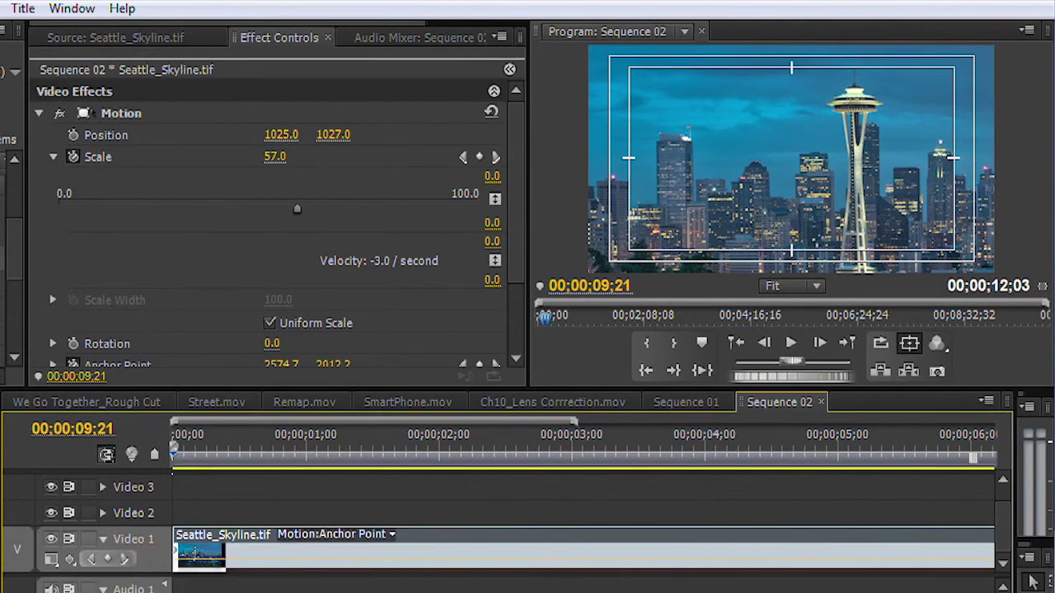
right_click(182, 559)
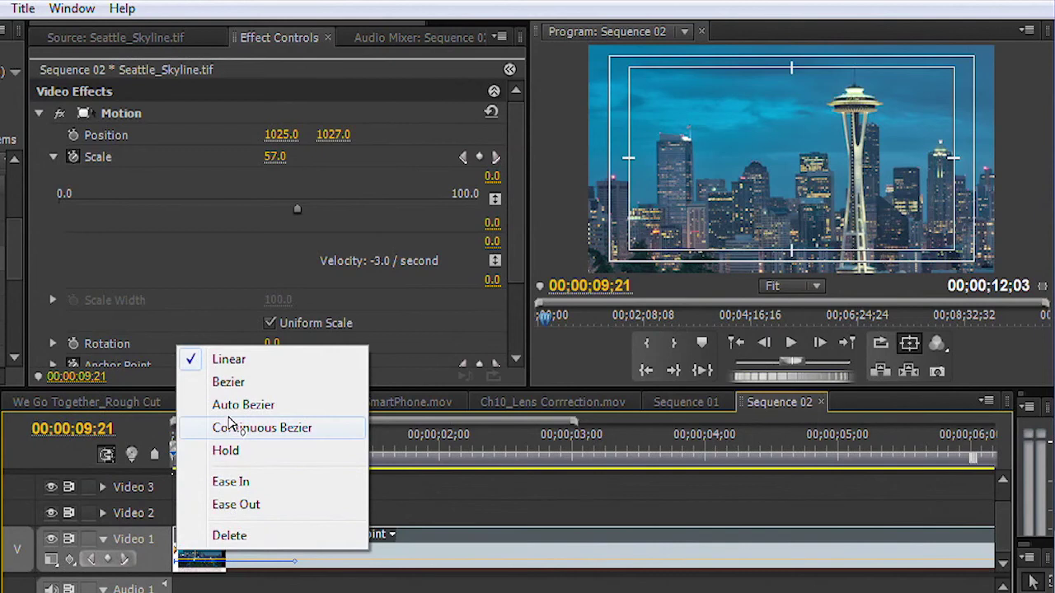
click(230, 404)
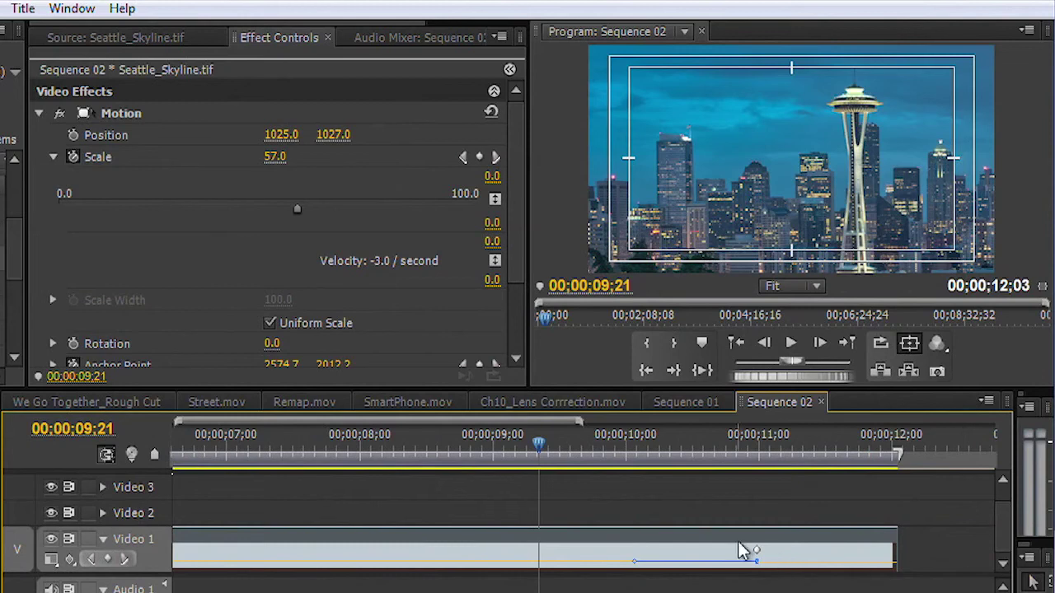
- Give the last Anchor Point keyframe Auto Bezier with a longer handle, then return to the start
right_click(758, 554)
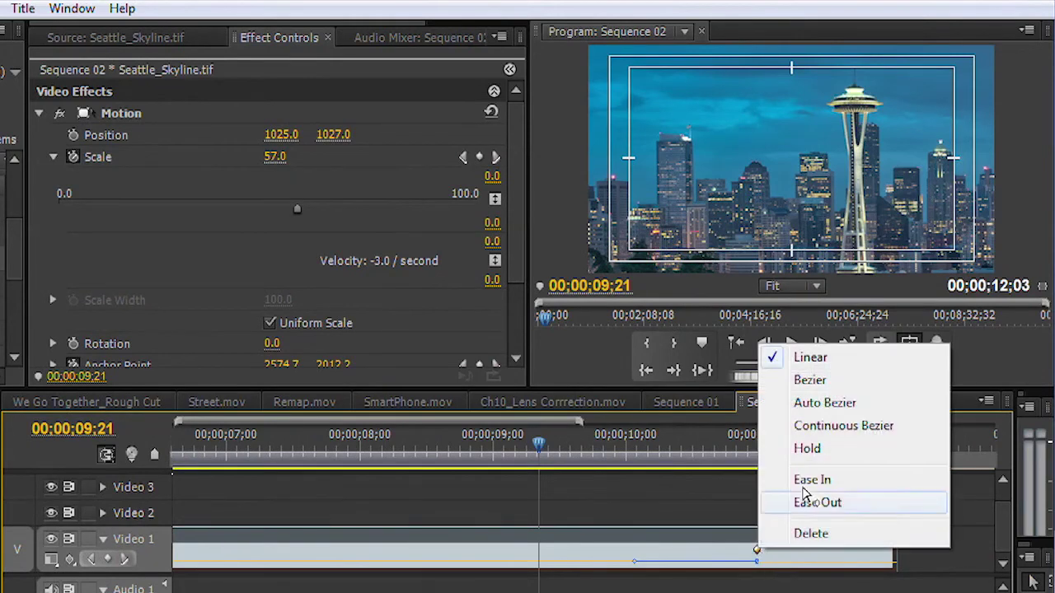
click(809, 403)
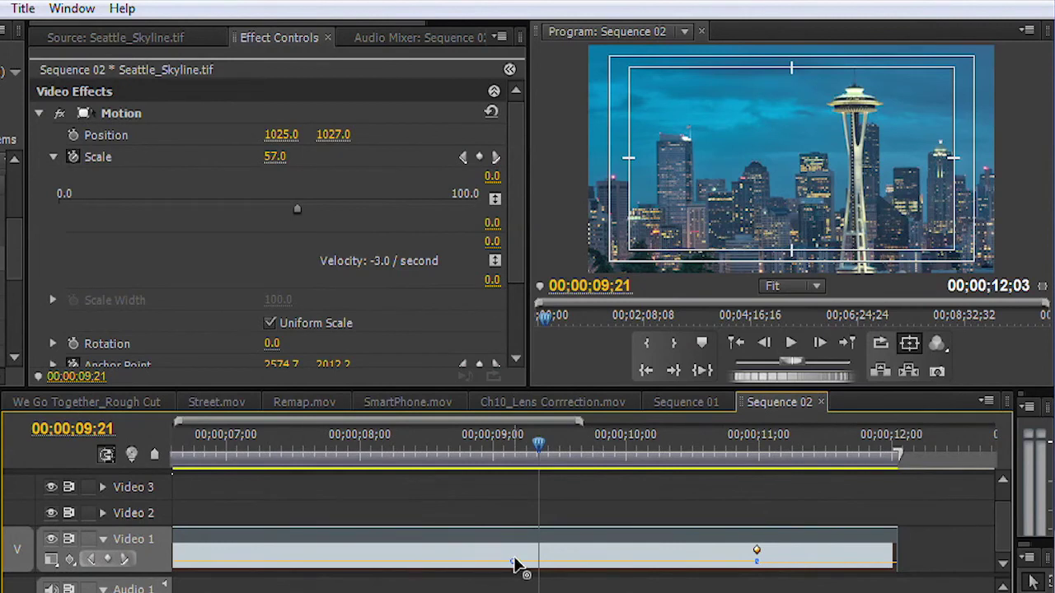
drag(510, 565, 484, 562)
scroll(577, 536, left, 5)
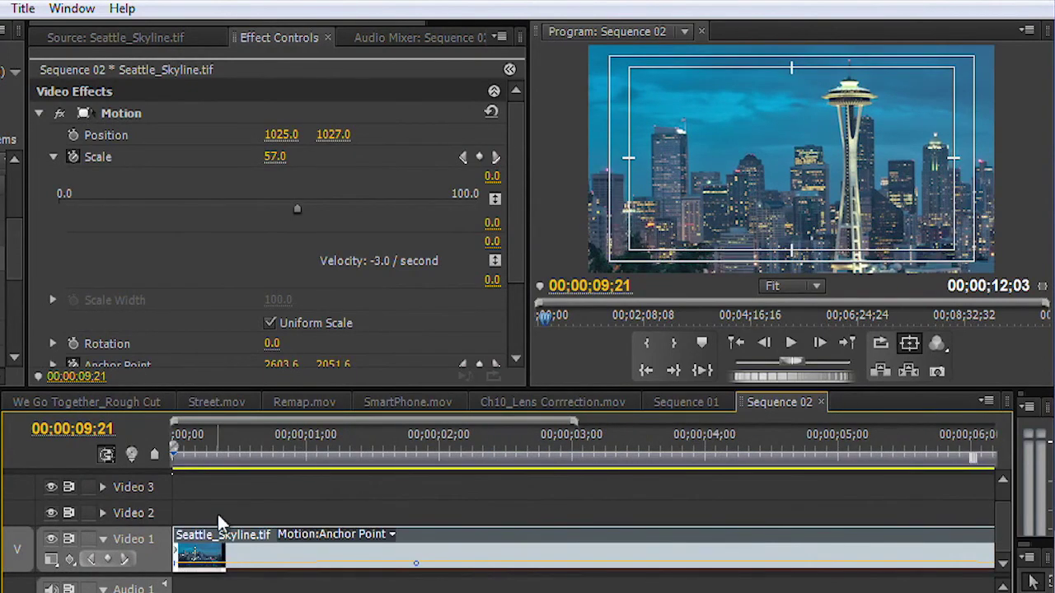
key(Home)
- At 00;00;05;40, lower Anchor Point Y to 1692.7 for a mid-course tilt and preview it
key(space)
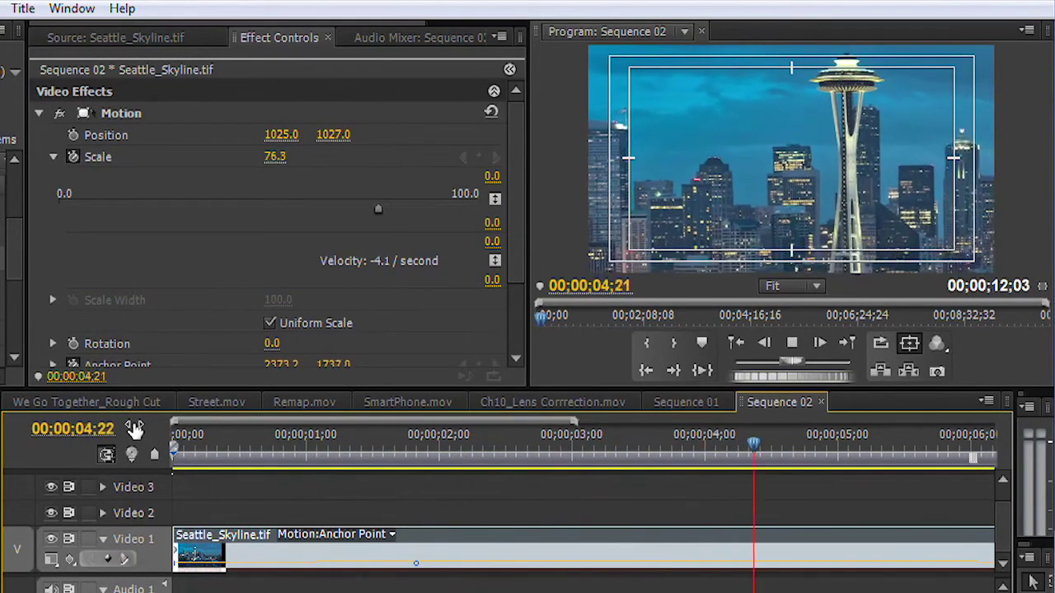
key(space)
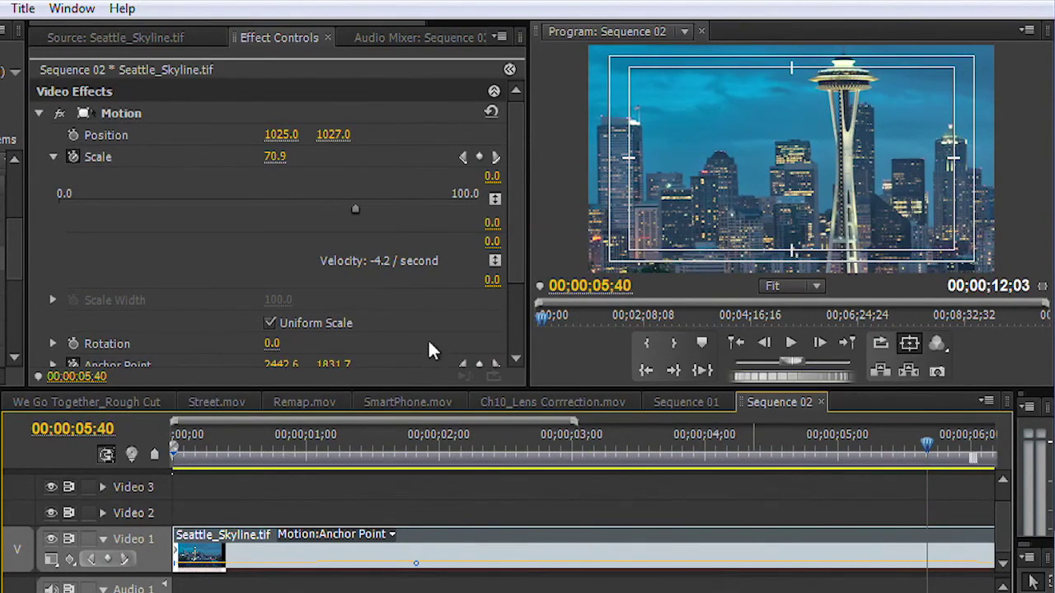
scroll(514, 260, down, 2)
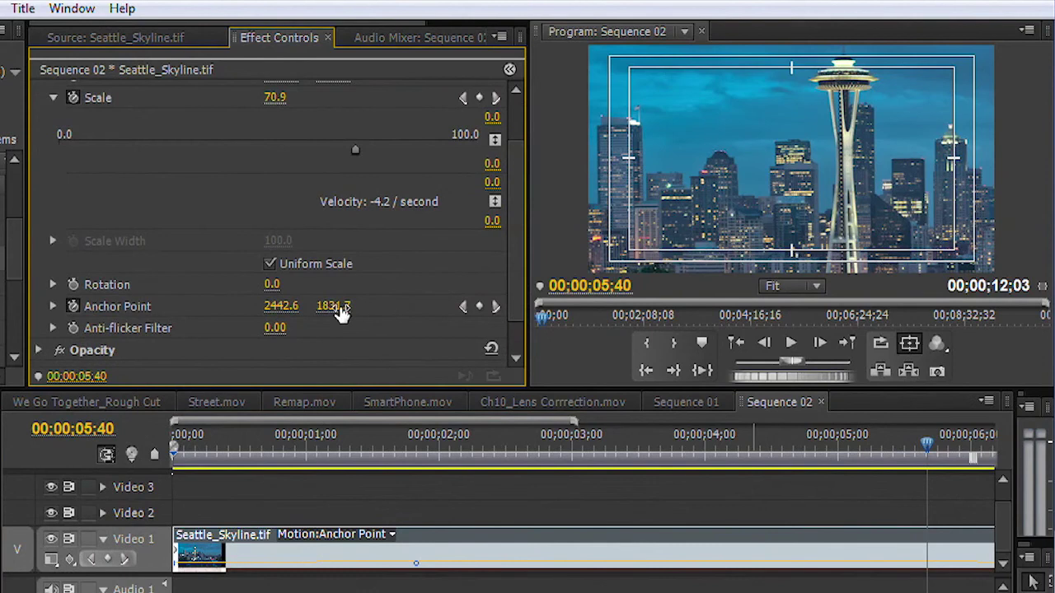
drag(333, 306, 184, 306)
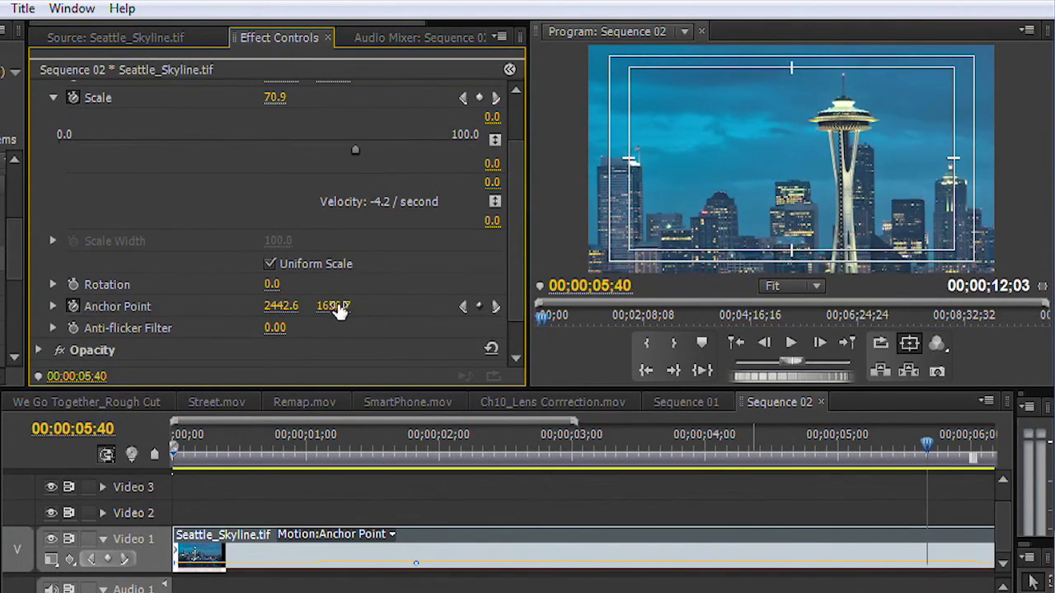
drag(493, 455, 334, 447)
key(space)
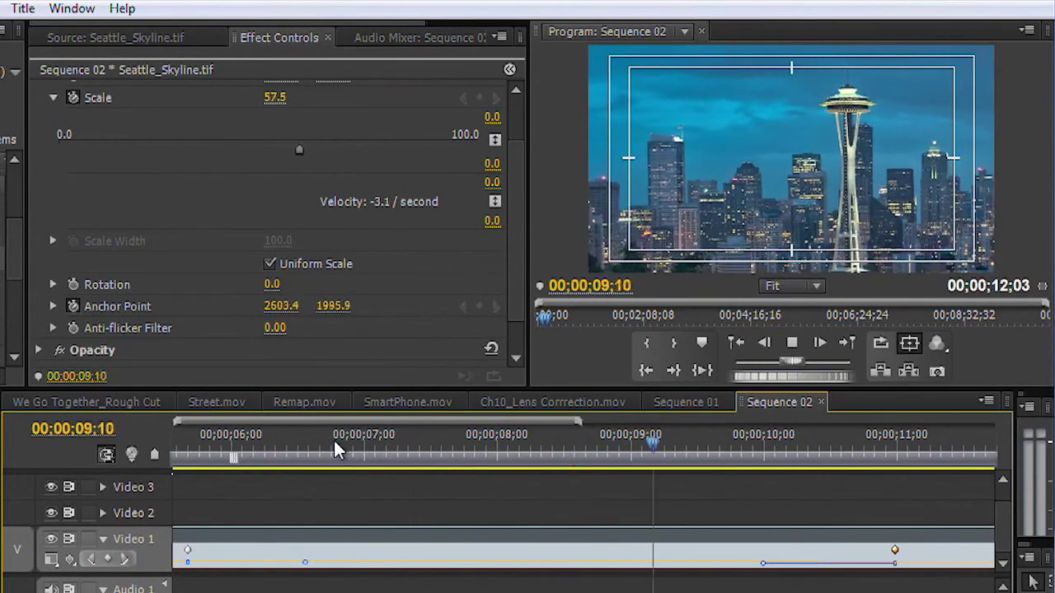
key(space)
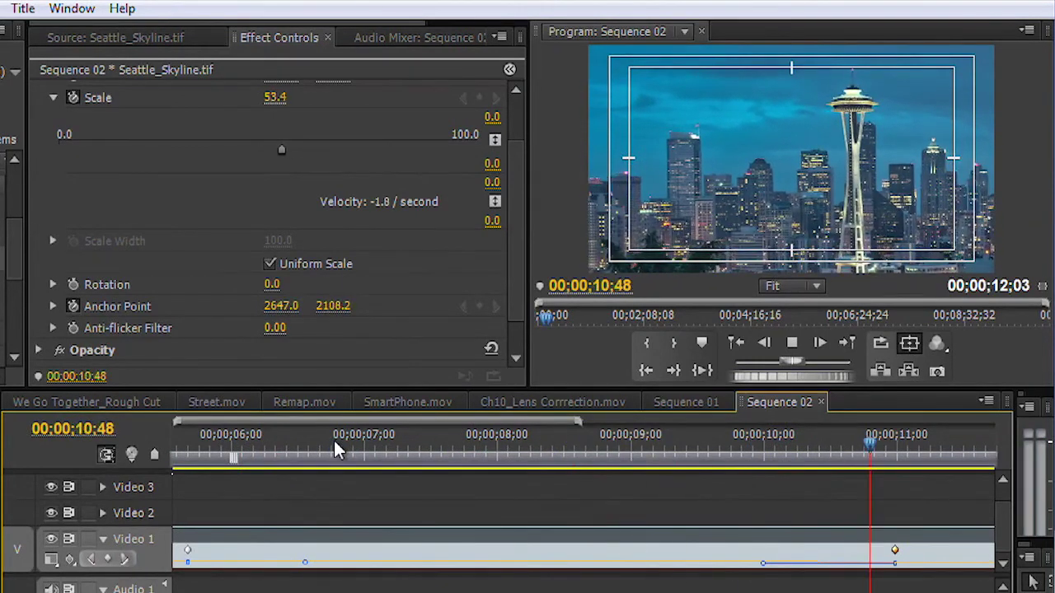